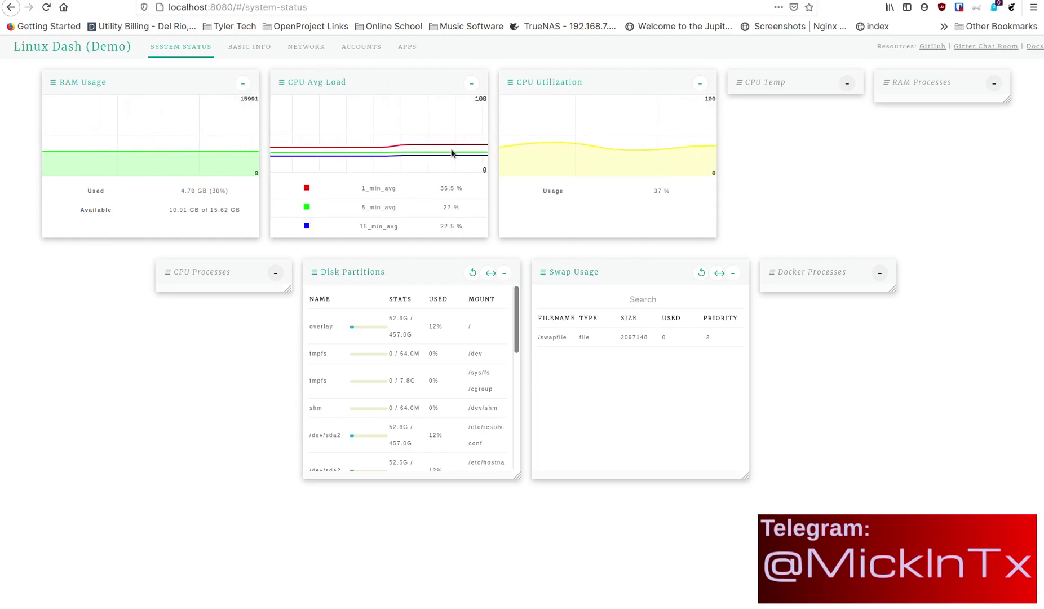
Collapse the CPU Avg Load widget on the System Status page and expand it again
left_click(471, 83)
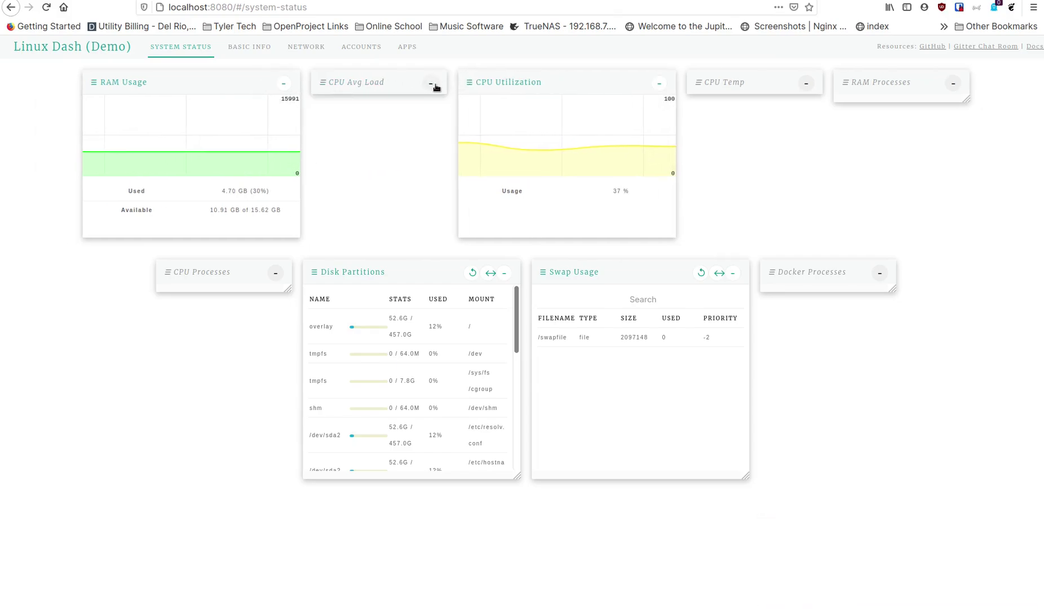
left_click(432, 85)
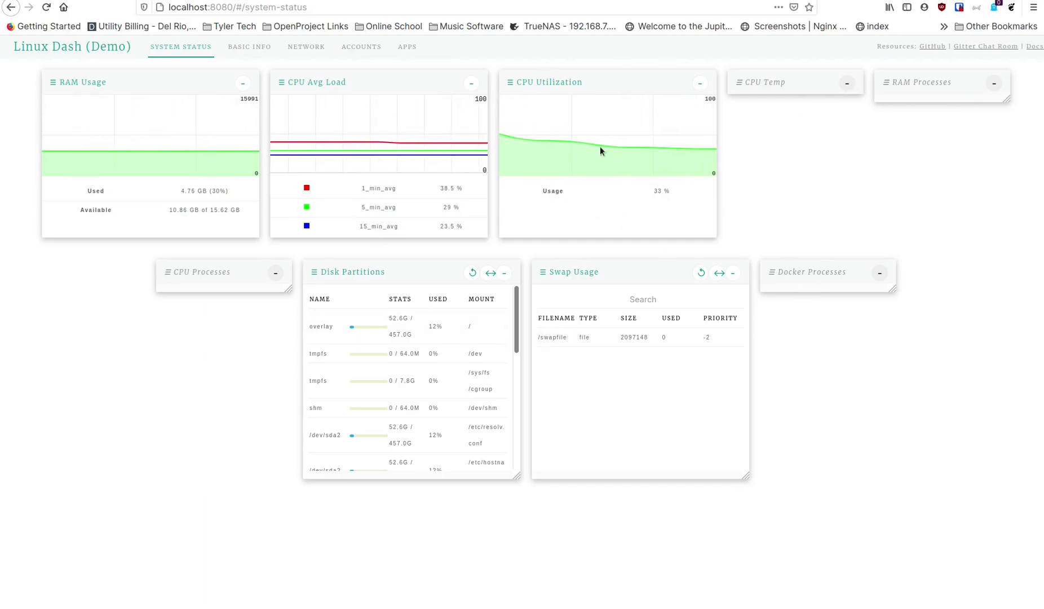
On the Basic Info page, collapse and restore the IO Stats widget and try to reposition the Memory Info widget
left_click(252, 49)
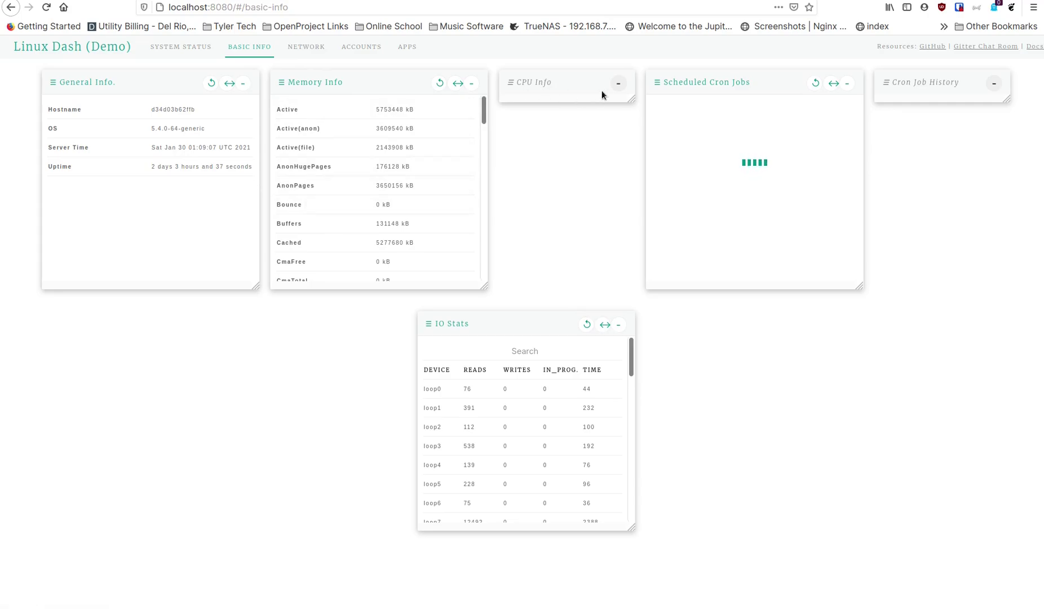
left_click(617, 324)
left_click(587, 327)
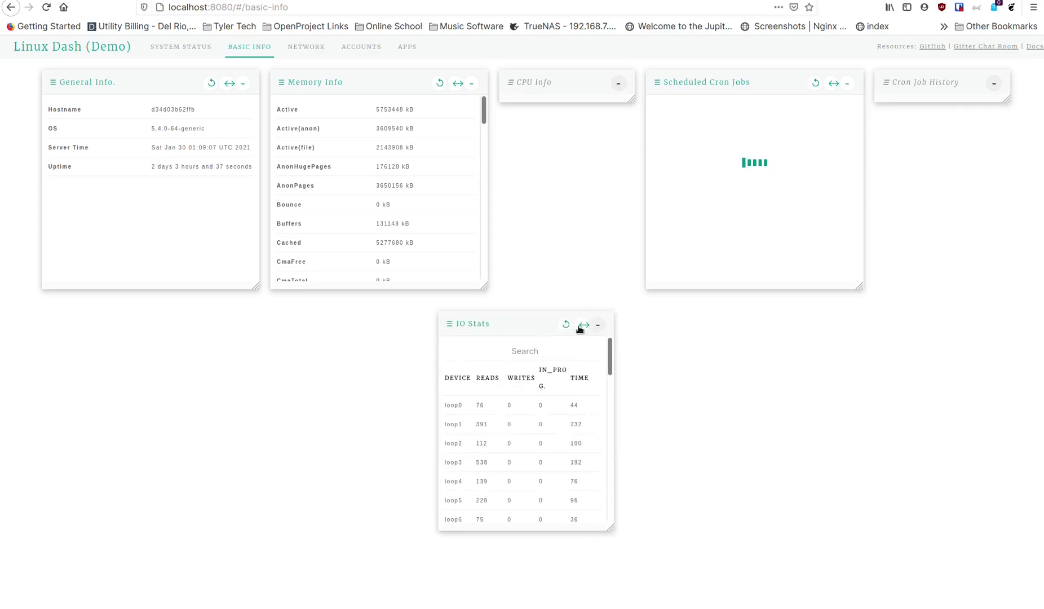
left_click(585, 327)
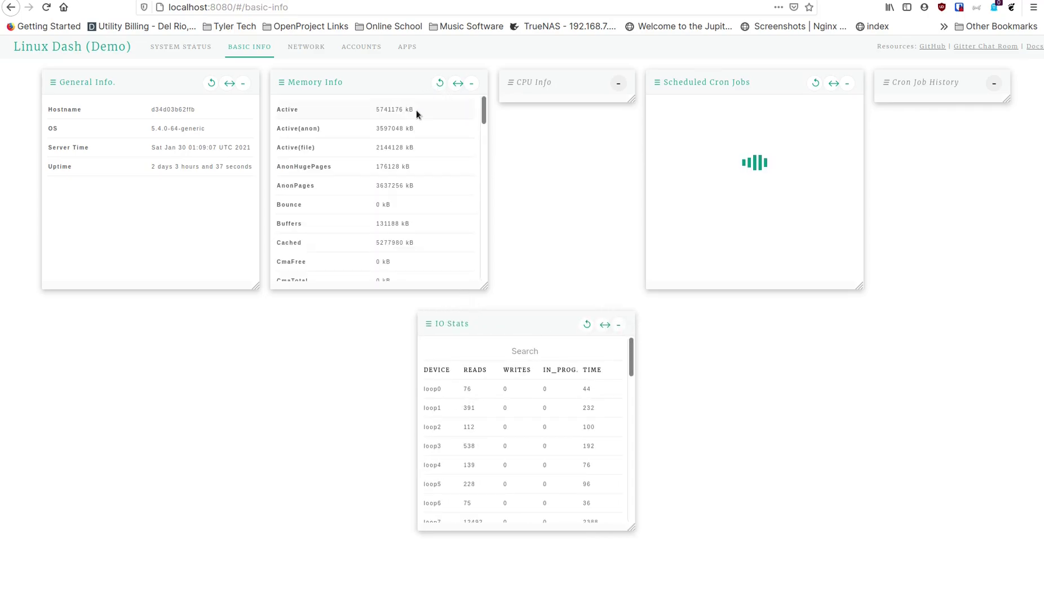
left_click_drag(285, 84, 486, 80)
left_click_drag(285, 82, 465, 97)
Look through the dashboard's Network, Accounts and Apps pages, and go back through them to System Status
left_click(306, 47)
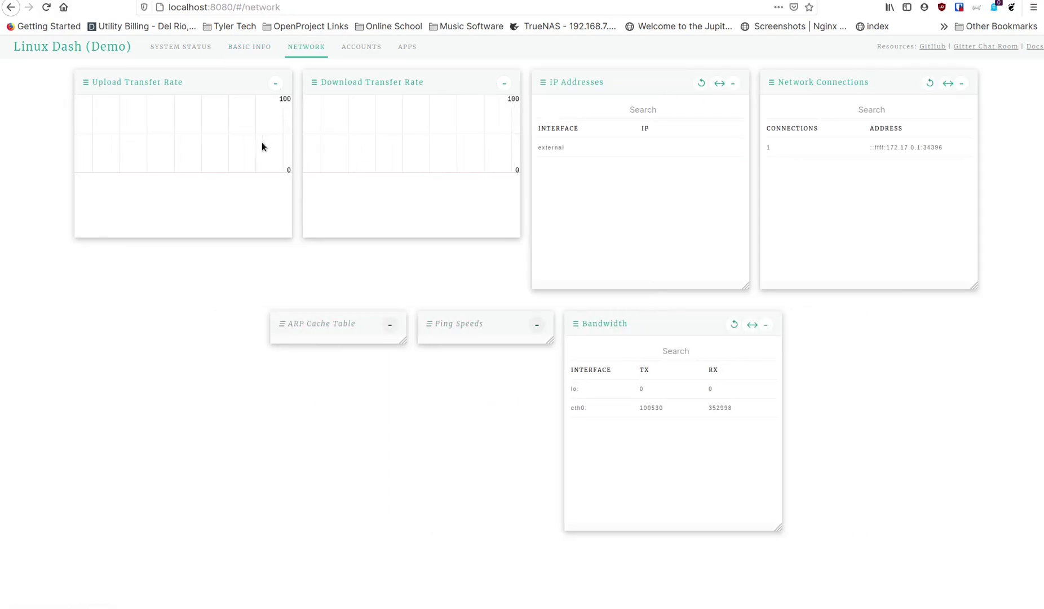
left_click(361, 49)
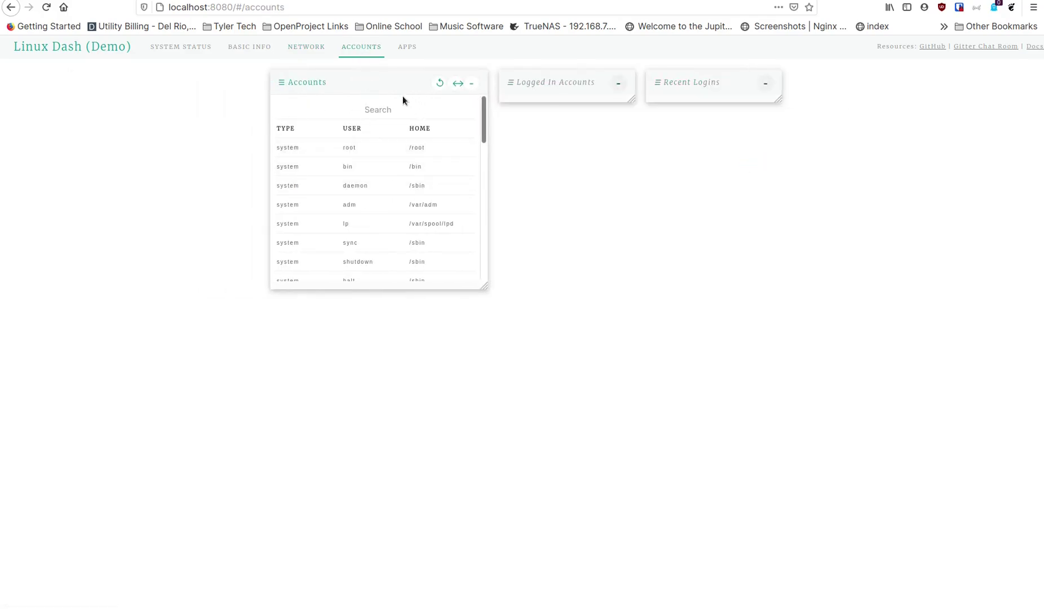
left_click(404, 49)
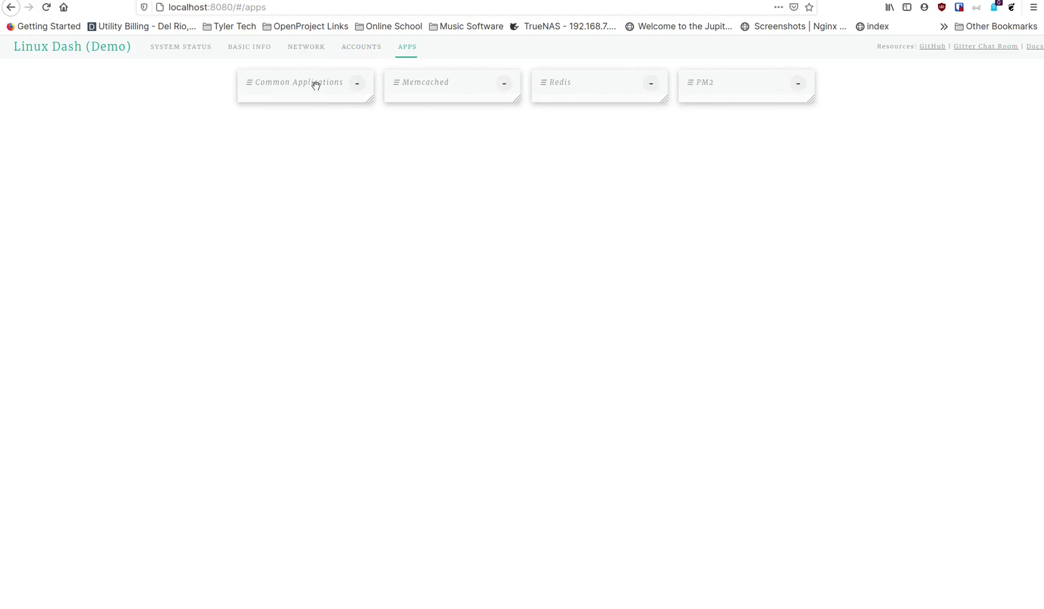
left_click(369, 48)
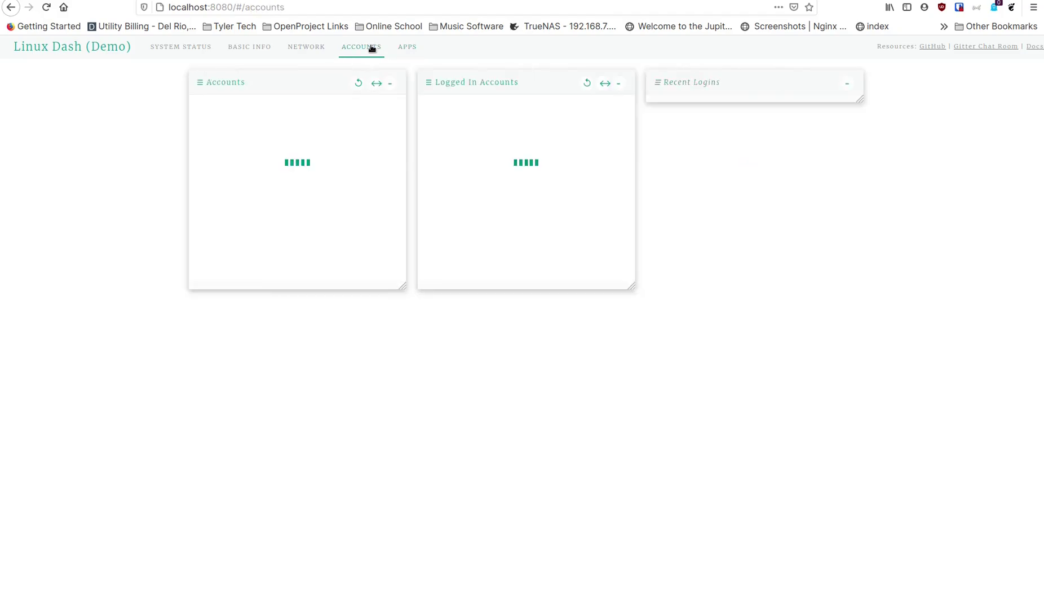
left_click(320, 48)
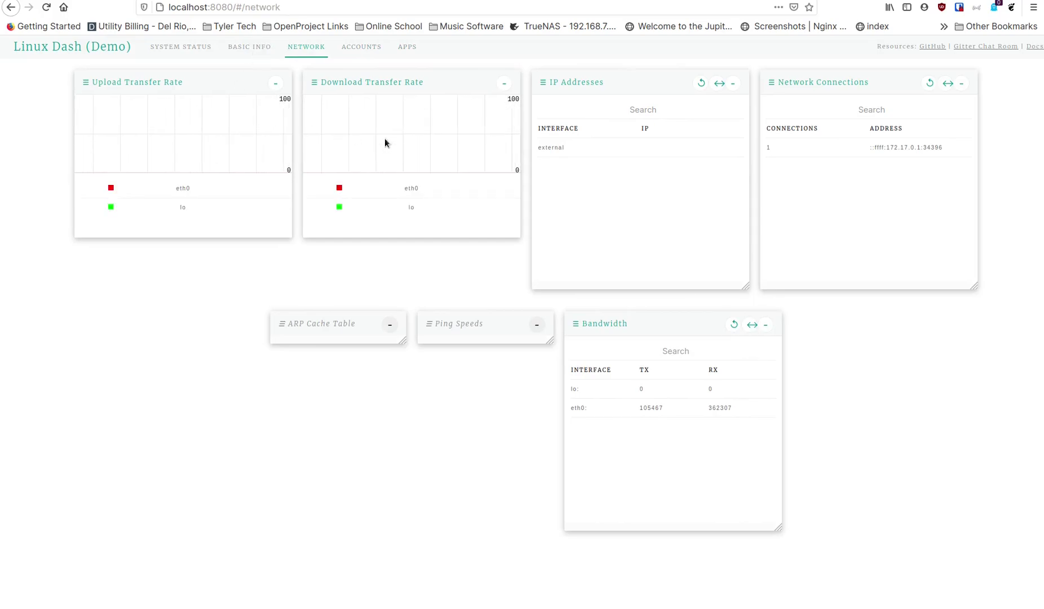
left_click(235, 48)
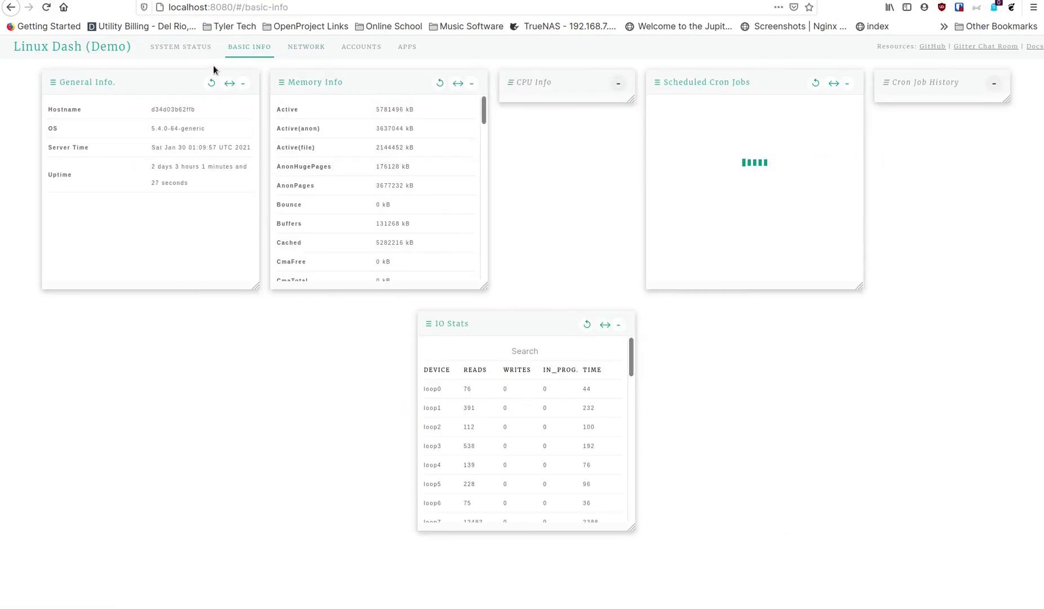
left_click(197, 52)
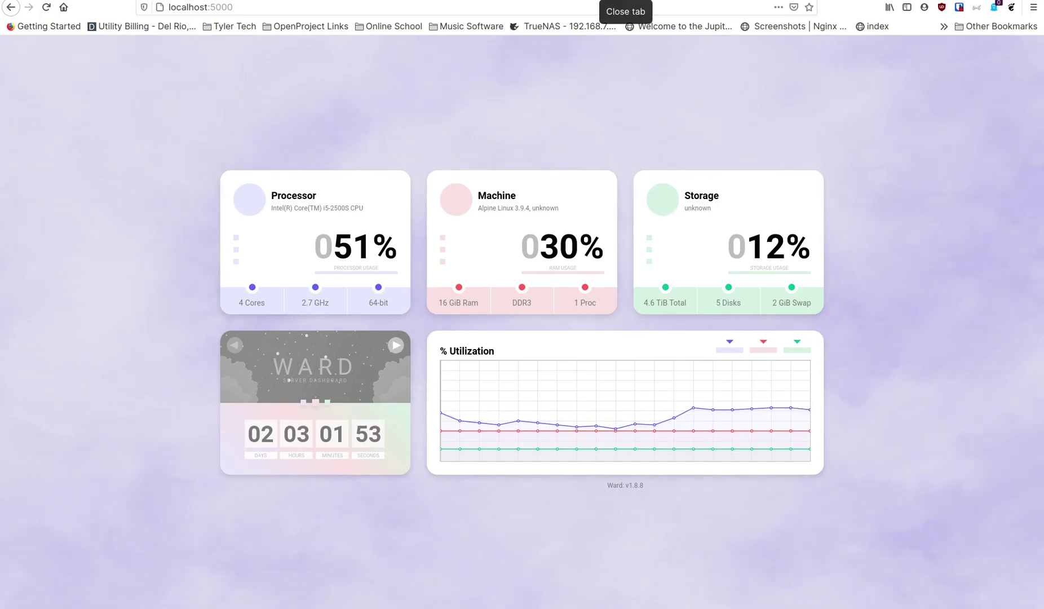
Switch to the Docker Hub page for imightbebob/linux-dash and examine its overview, tags note and usage command
left_click(603, 0)
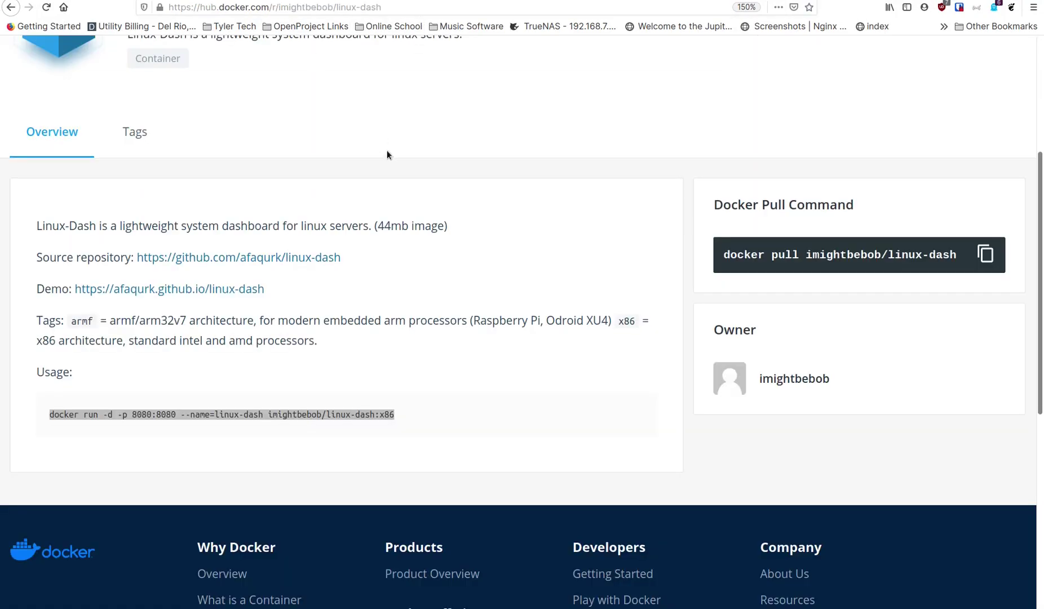
scroll(387, 155, "up", 4)
scroll(386, 157, "down", 5)
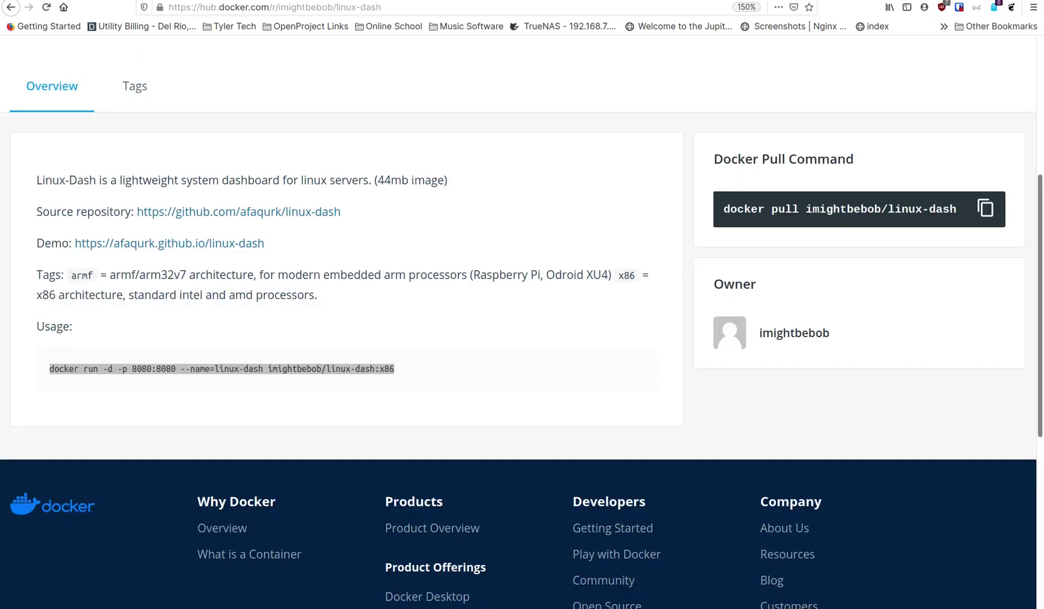
scroll(287, 149, "up", 2)
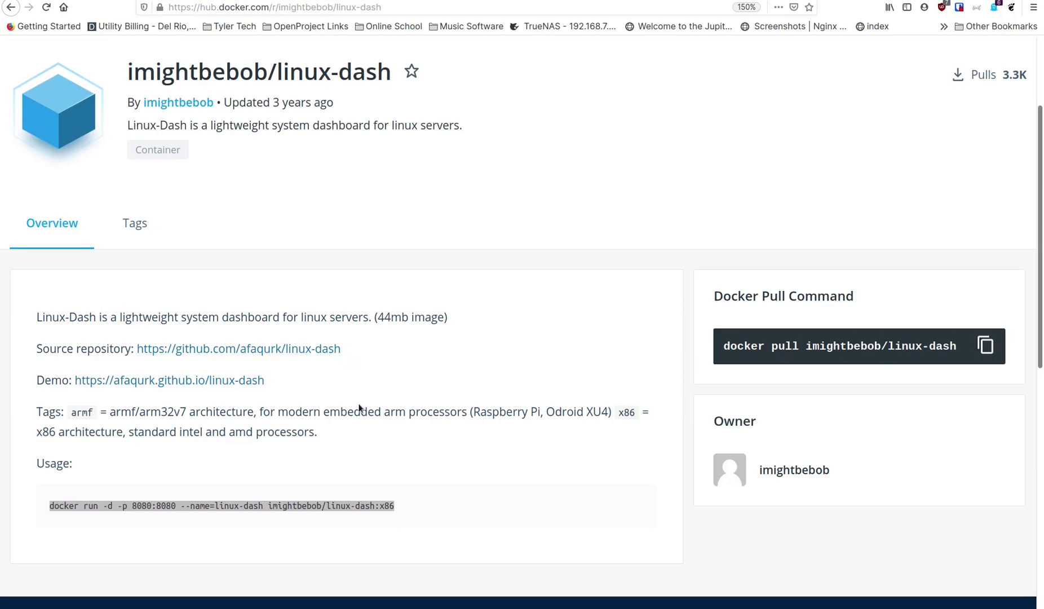
scroll(357, 405, "down", 2)
scroll(369, 361, "up", 2)
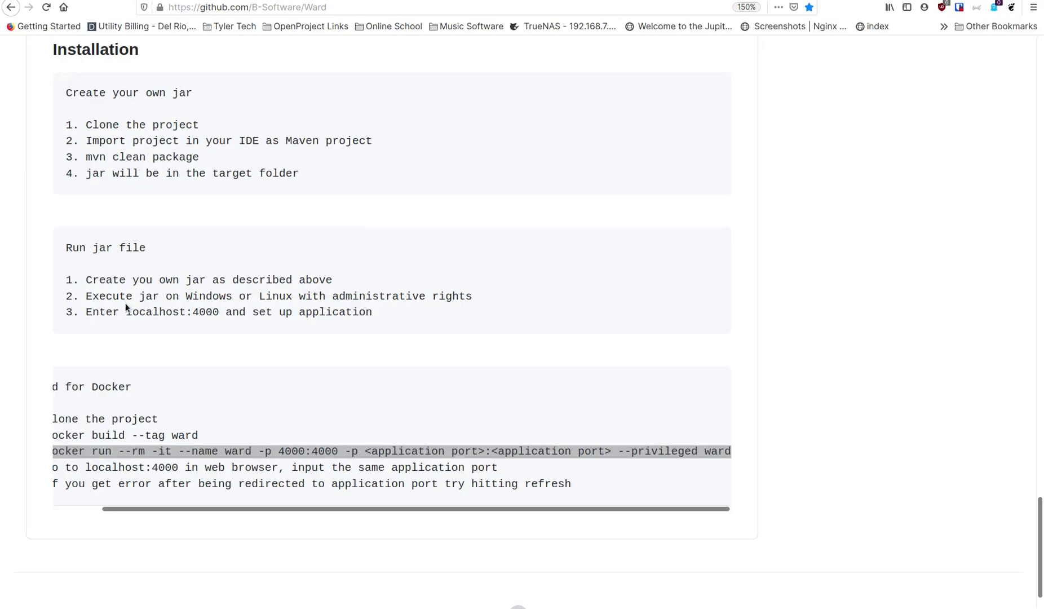
Examine the Ward repository's README on GitHub, from the features down to the installation and Docker build instructions
scroll(125, 302, "up", 15)
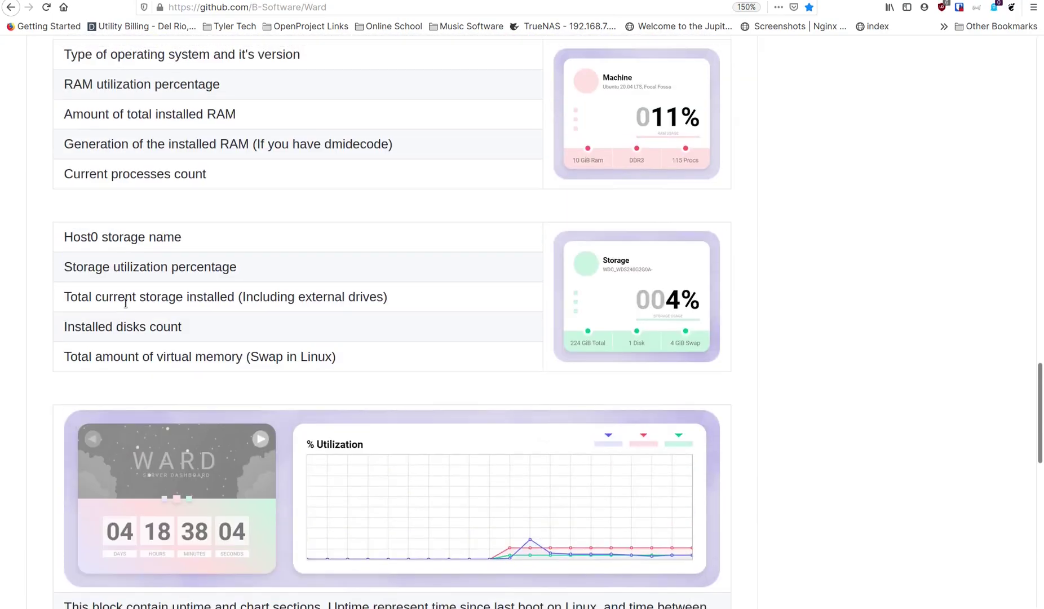
scroll(125, 307, "up", 10)
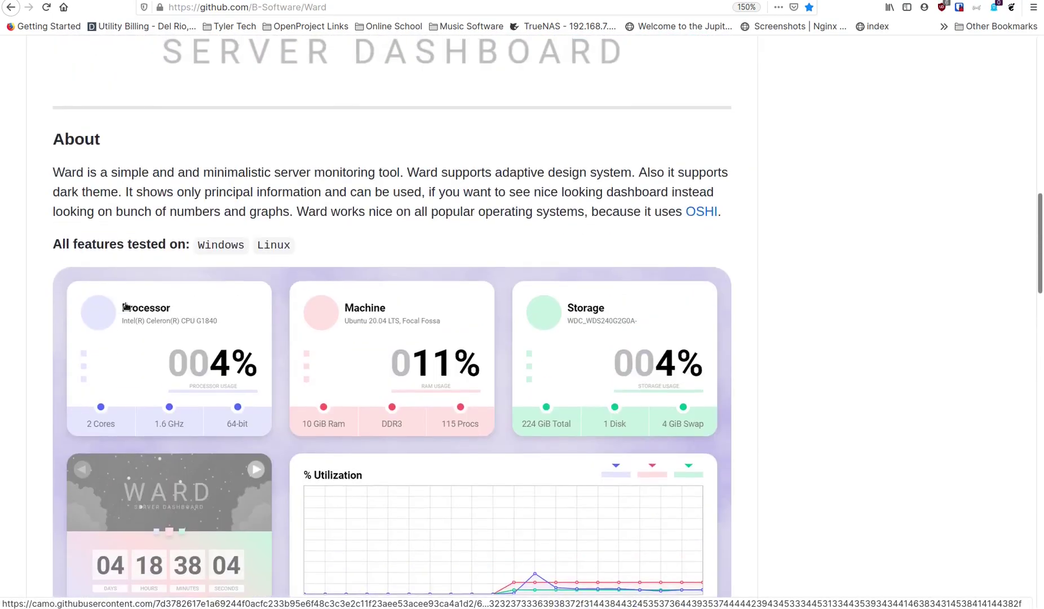
scroll(125, 304, "up", 7)
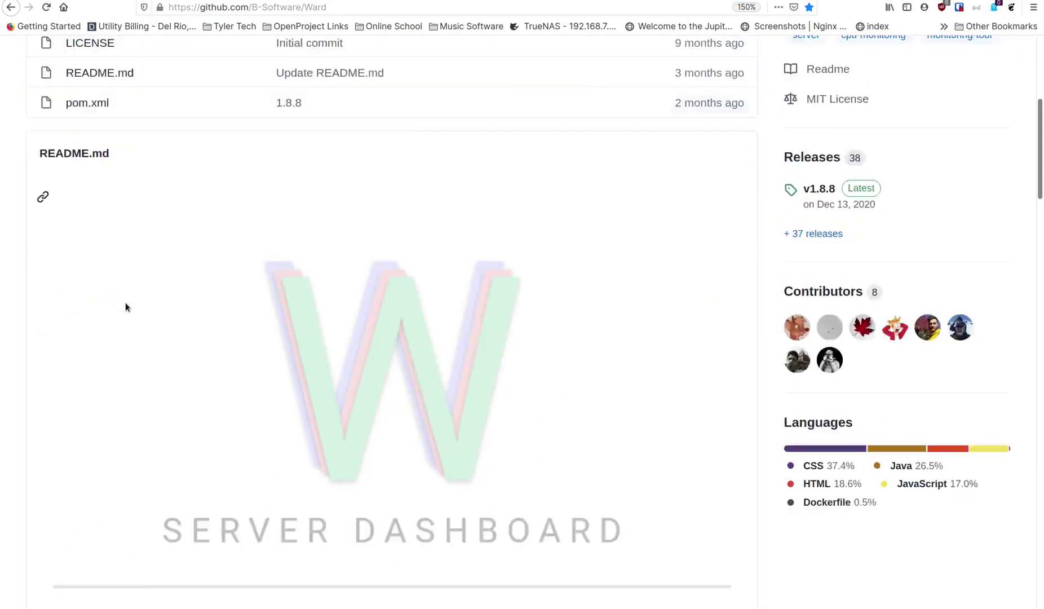
scroll(125, 305, "down", 9)
scroll(125, 302, "down", 12)
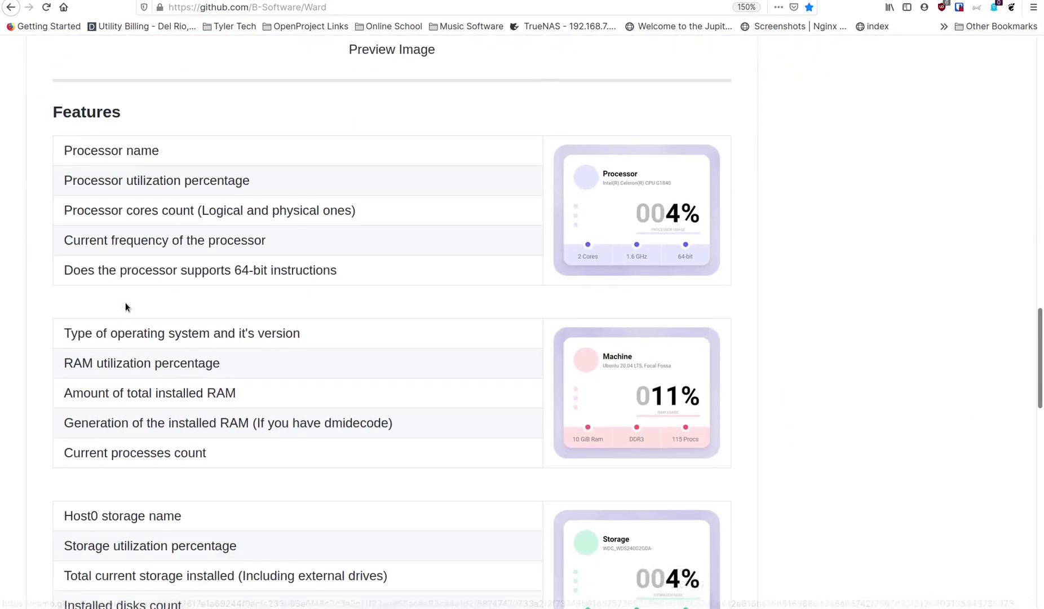
scroll(124, 302, "down", 12)
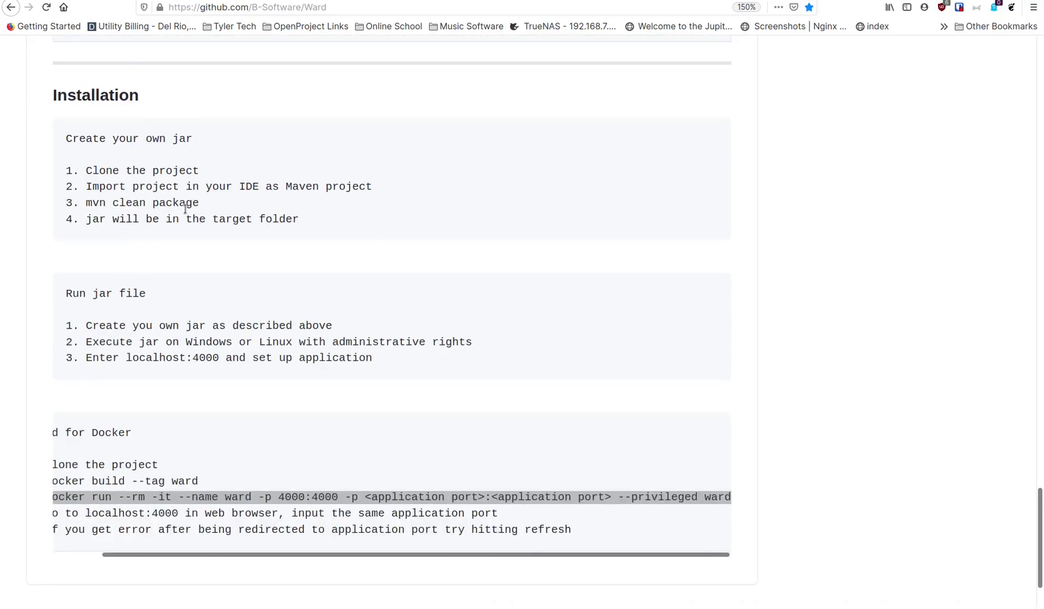
scroll(202, 246, "down", 3)
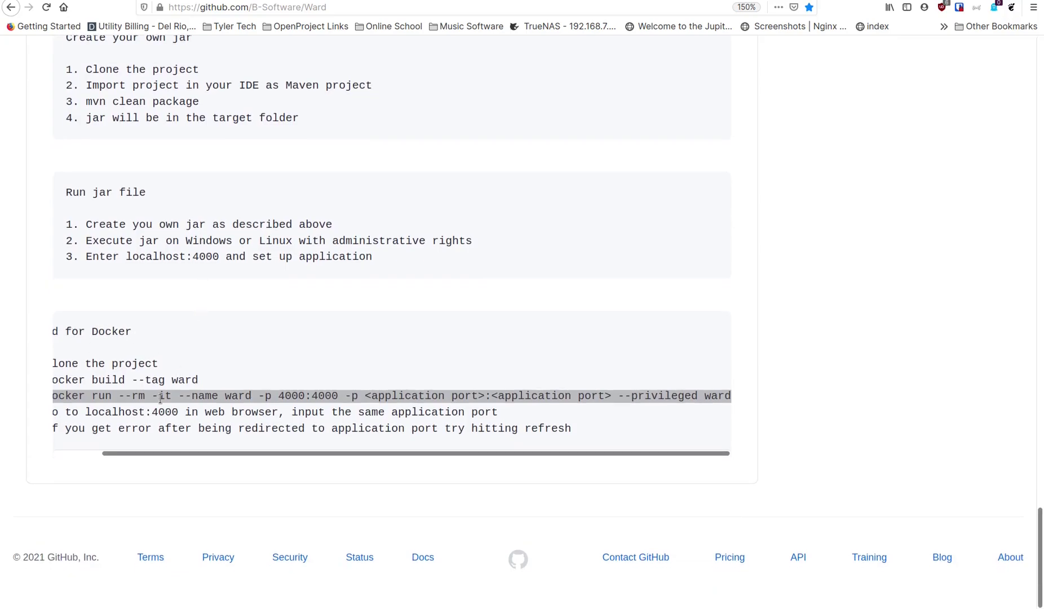
left_click(191, 373)
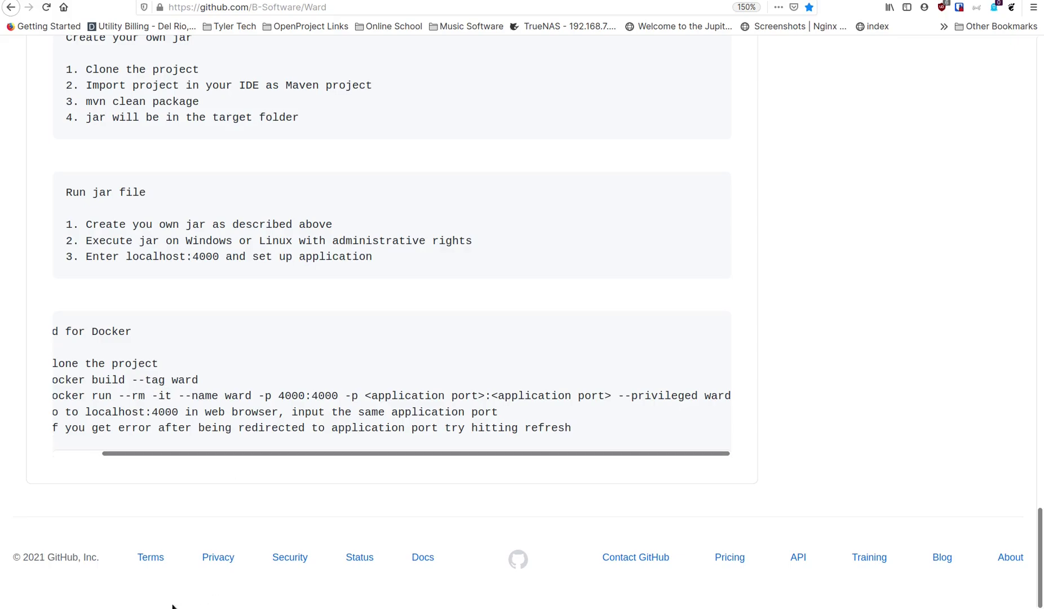
Open a terminal window, then return to the browser and bring the start of Ward's Build for Docker instructions into view
key("ctrl+alt+t")
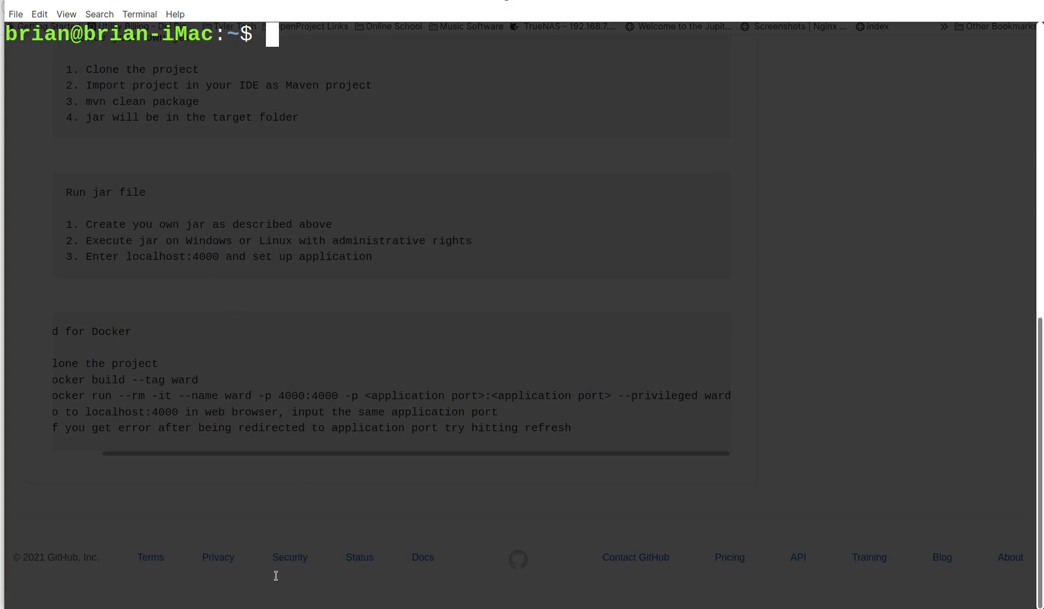
mouse_move(99, 606)
left_click(73, 578)
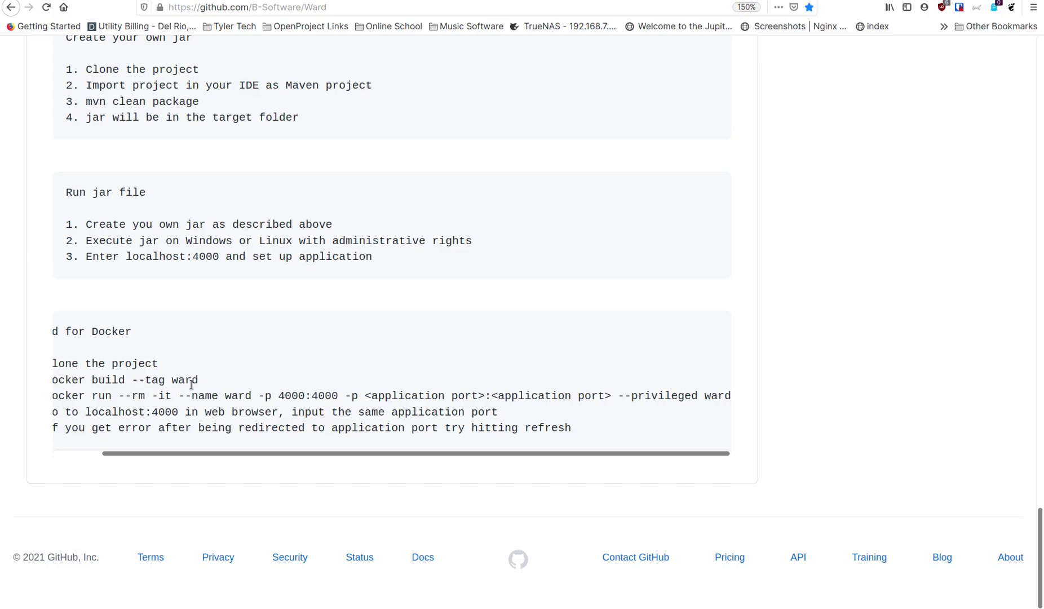
left_click_drag(122, 450, 62, 441)
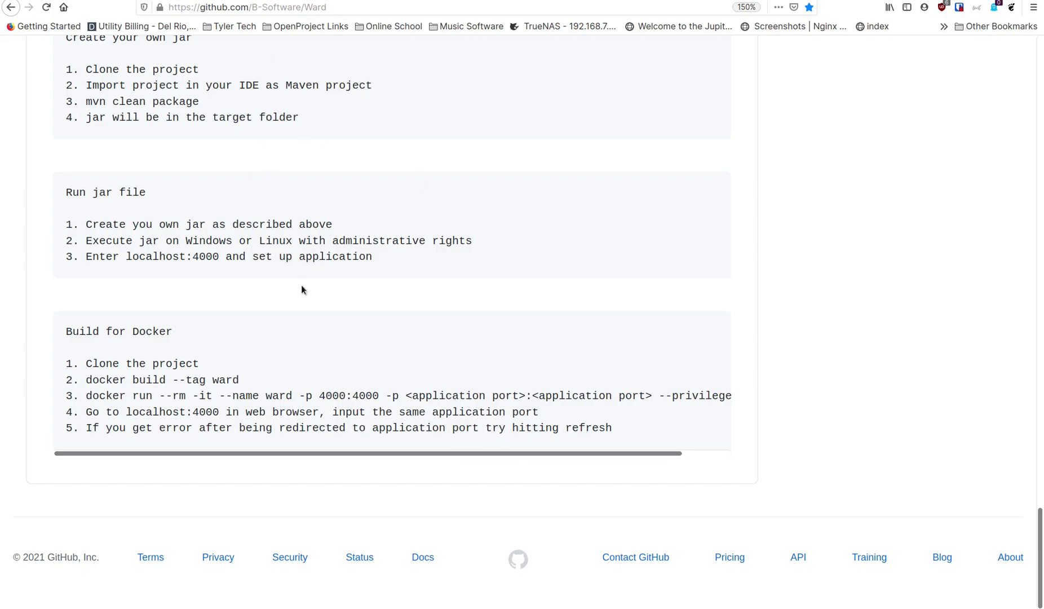
Copy the HTTPS clone URL of the B-Software/Ward repository
mouse_move(129, 608)
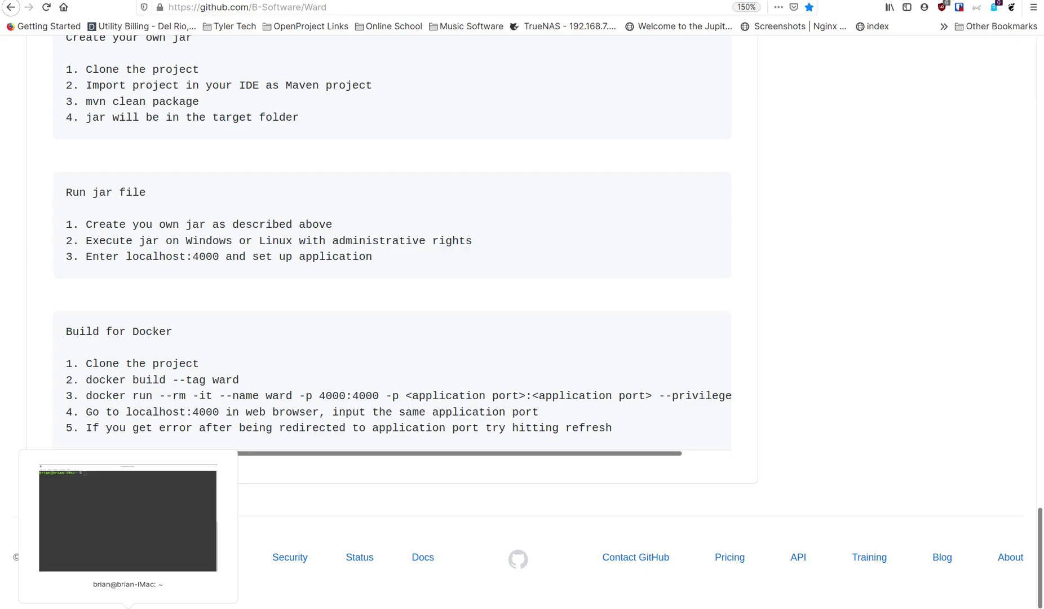
scroll(195, 238, "up", 8)
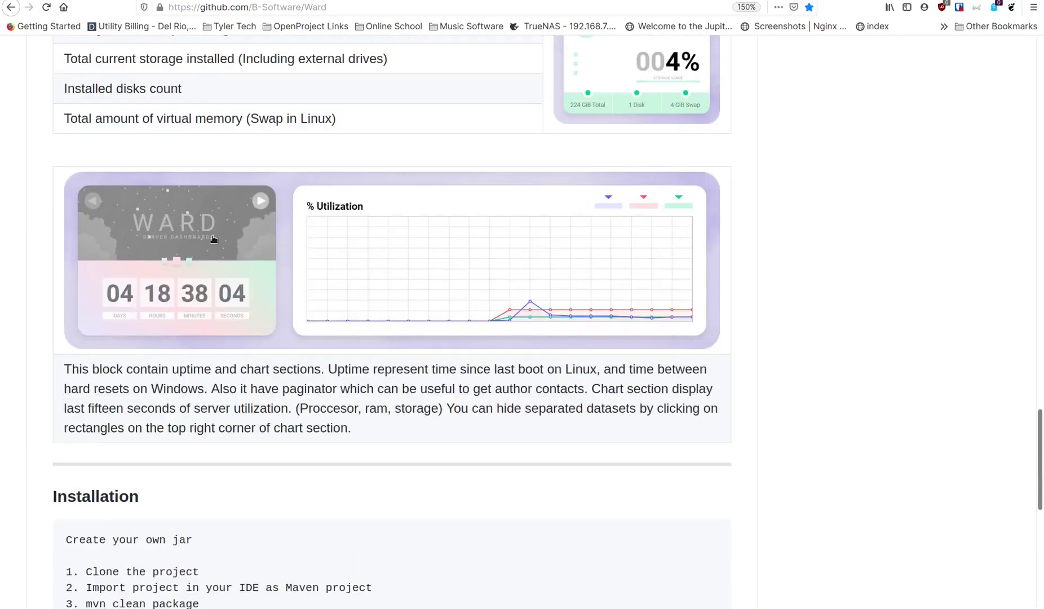
scroll(211, 239, "up", 20)
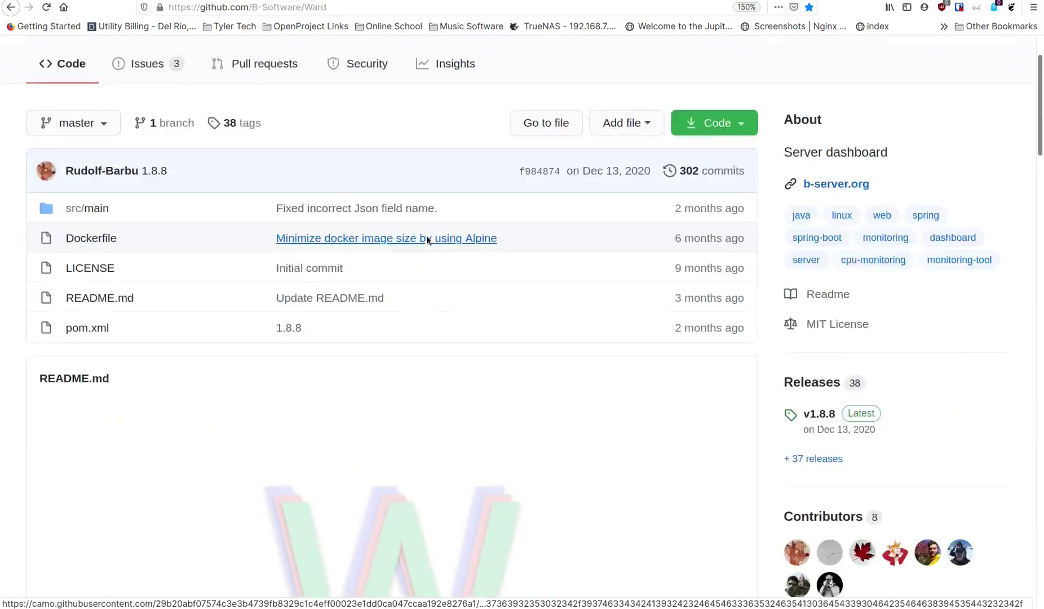
scroll(427, 235, "up", 3)
left_click(714, 215)
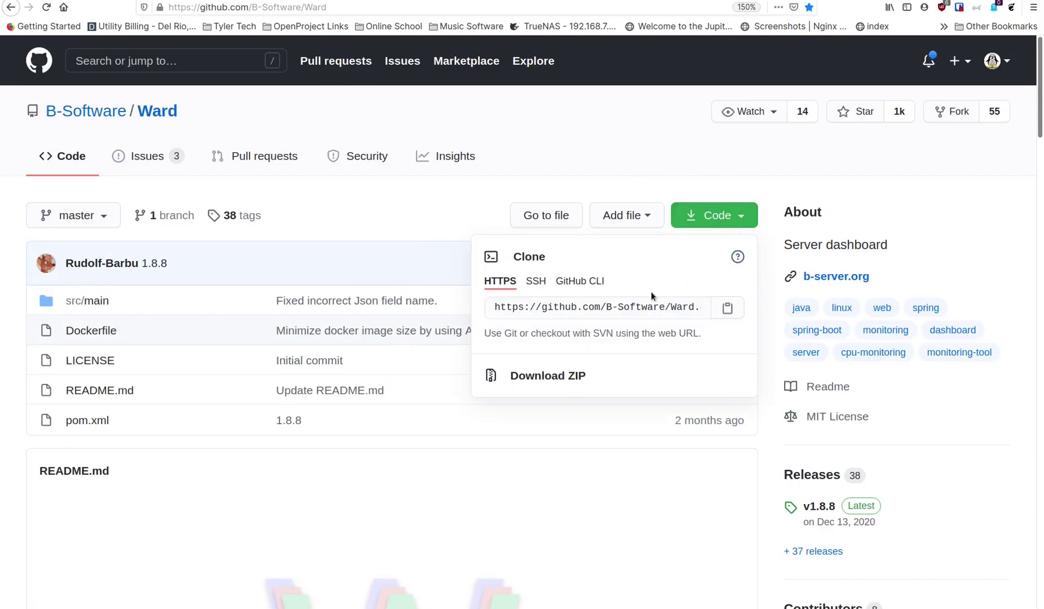
left_click(727, 307)
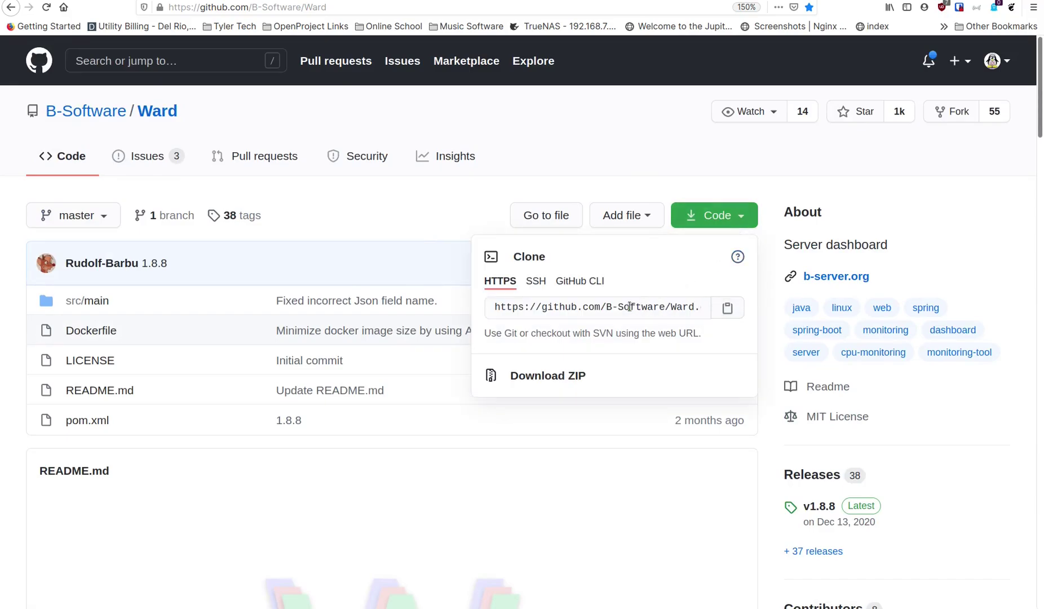
scroll(163, 524, "down", 20)
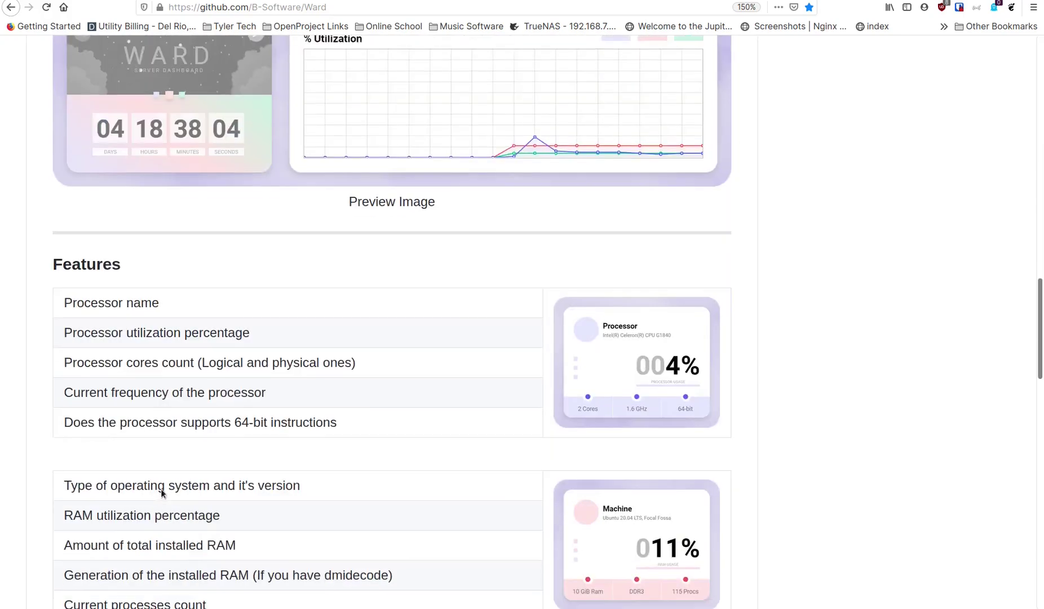
scroll(162, 493, "up", 5)
scroll(163, 493, "down", 5)
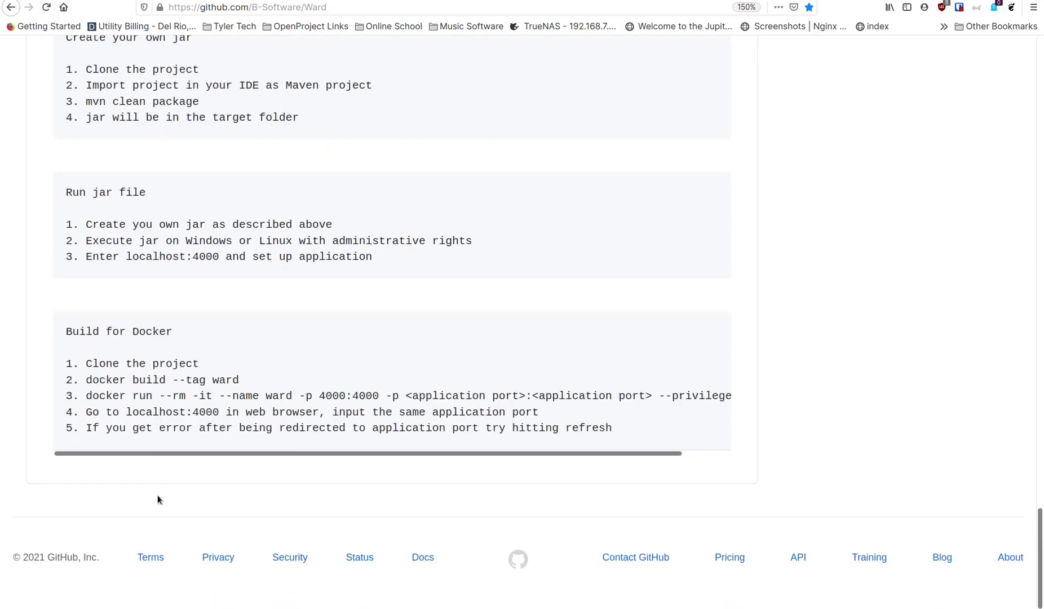
left_click(197, 498)
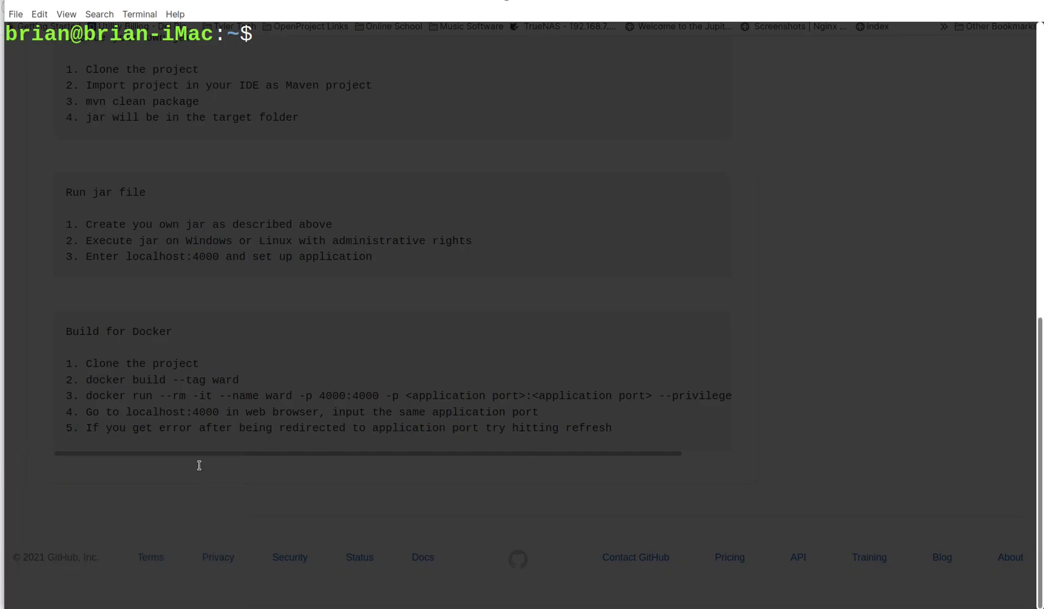
type("git clone")
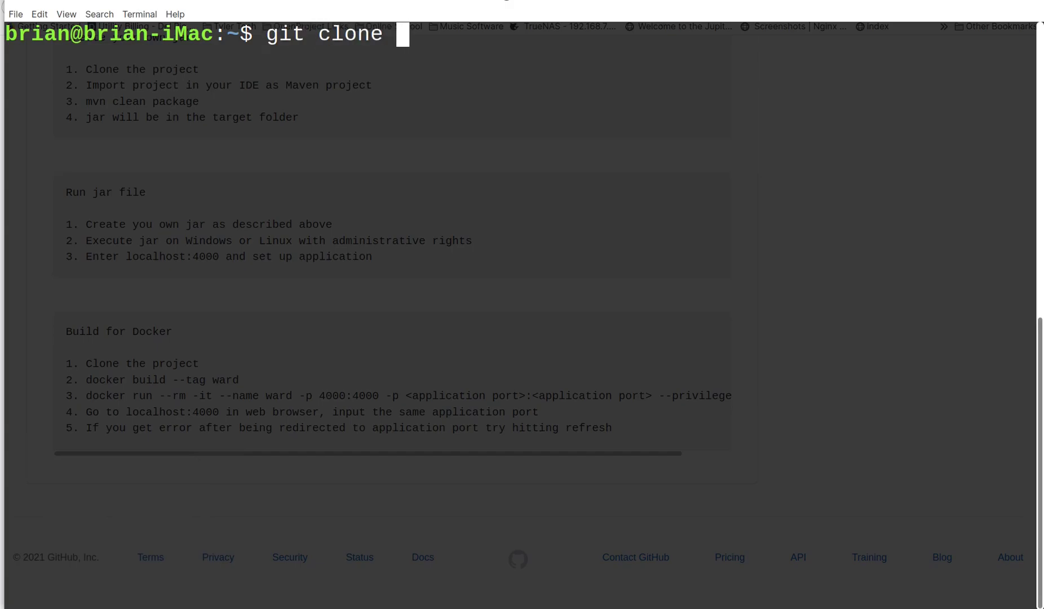
type("https://github.com/B-Software/Ward.git")
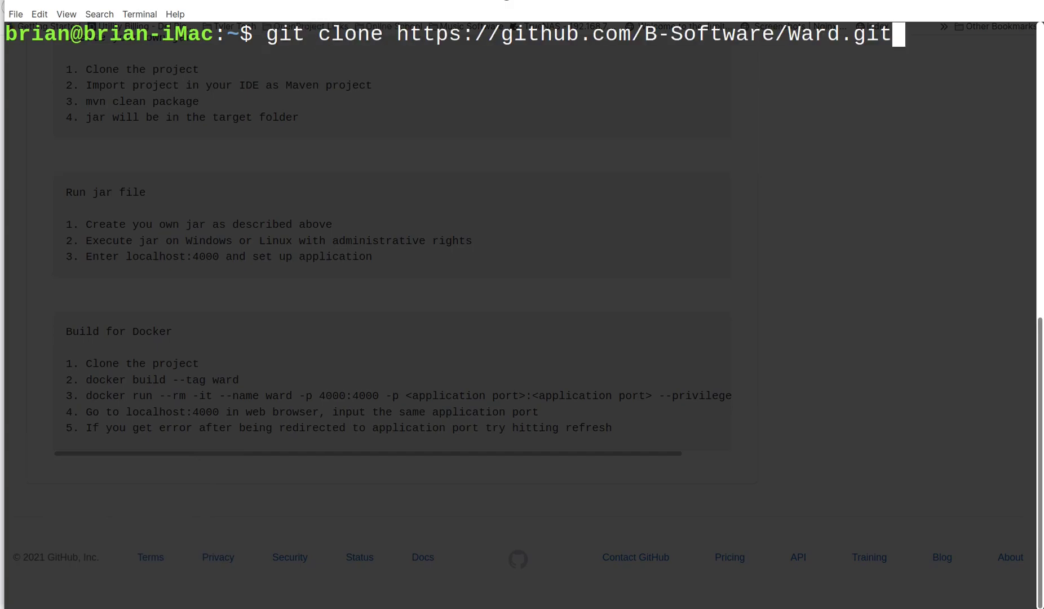
key("Return")
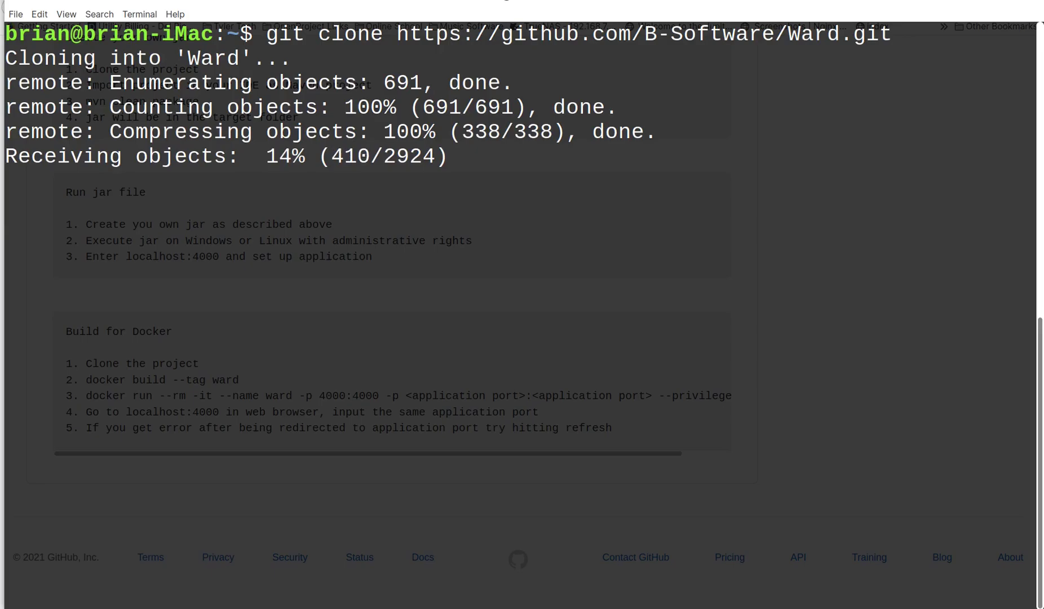
Change into the cloned Ward directory and list its contents
type("cd Wa")
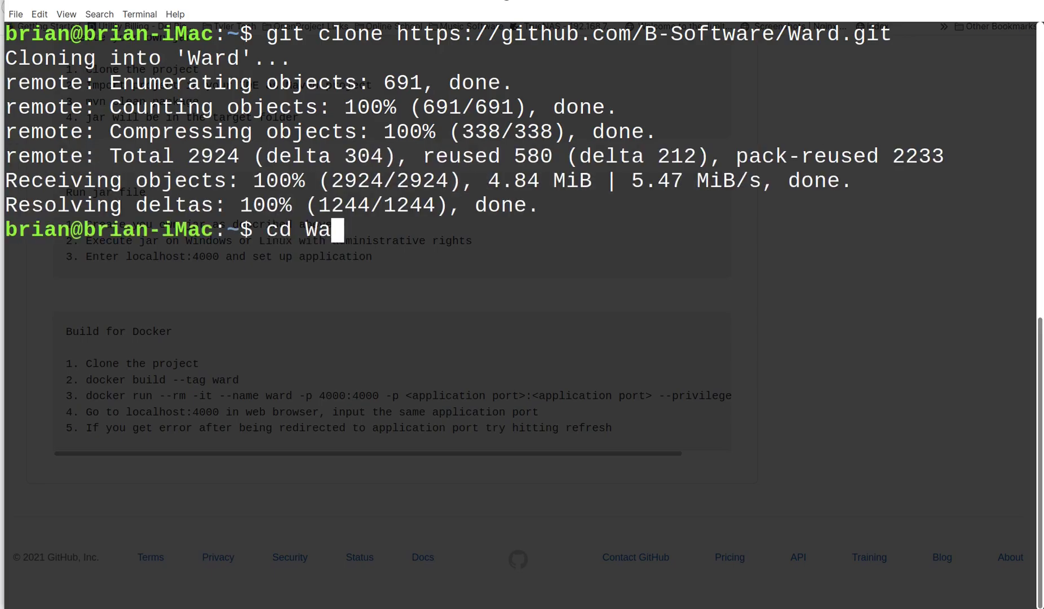
key("Tab")
key("Return")
type("ls")
key("Return")
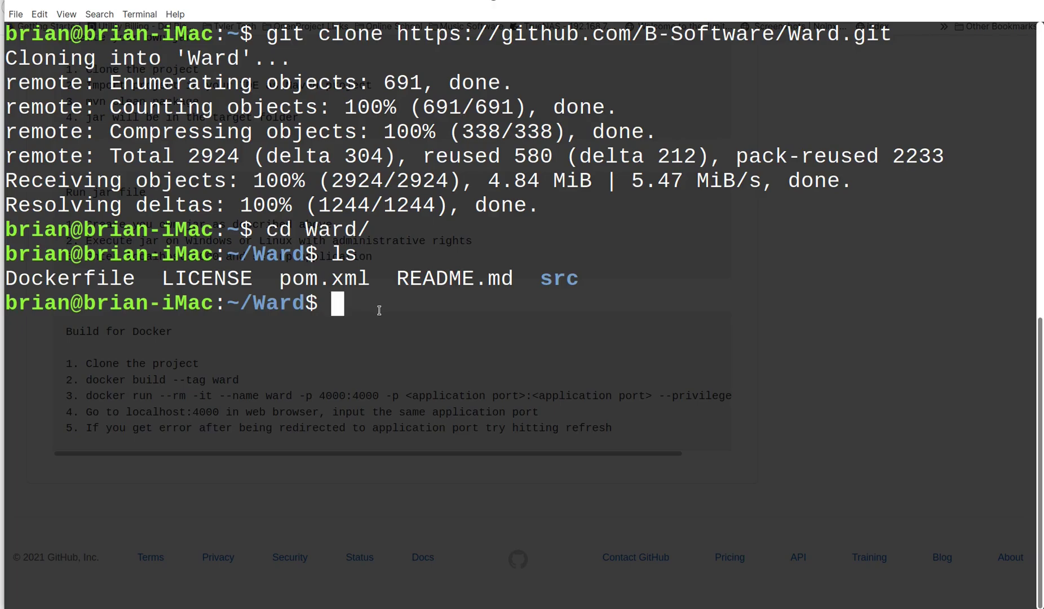
Clear the terminal and build a Docker image tagged ward from the current directory with "docker build -t ward ."
type("clear")
key("Return")
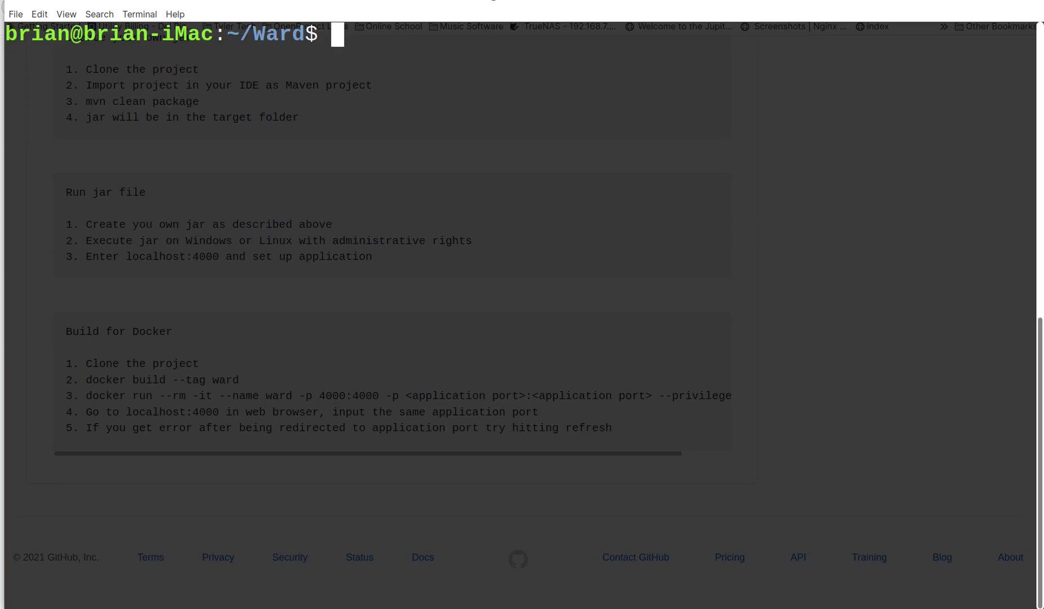
type("dockr")
key("BackSpace")
type("er build -t")
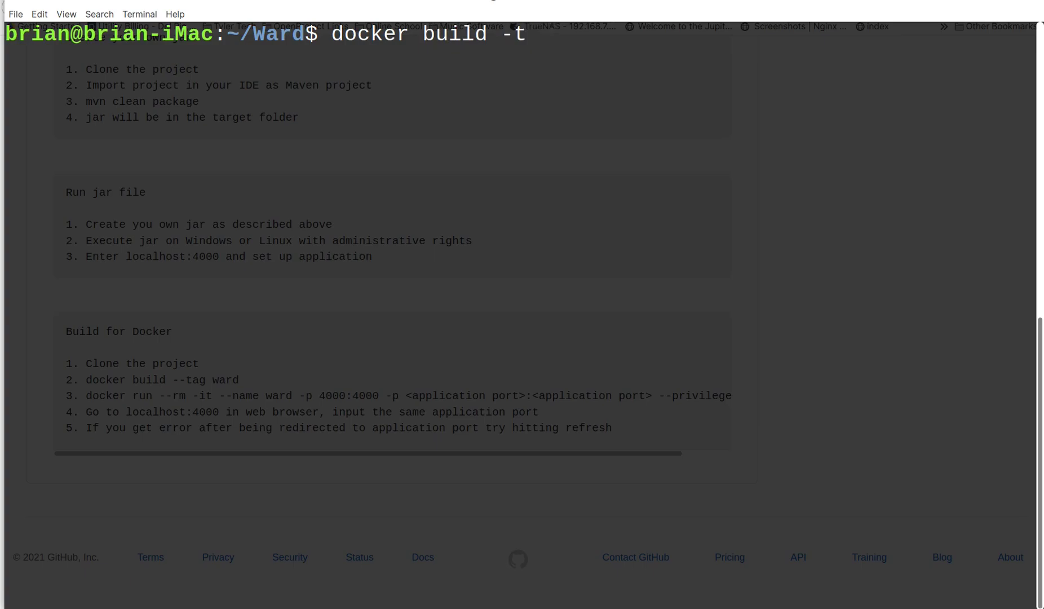
type(" war")
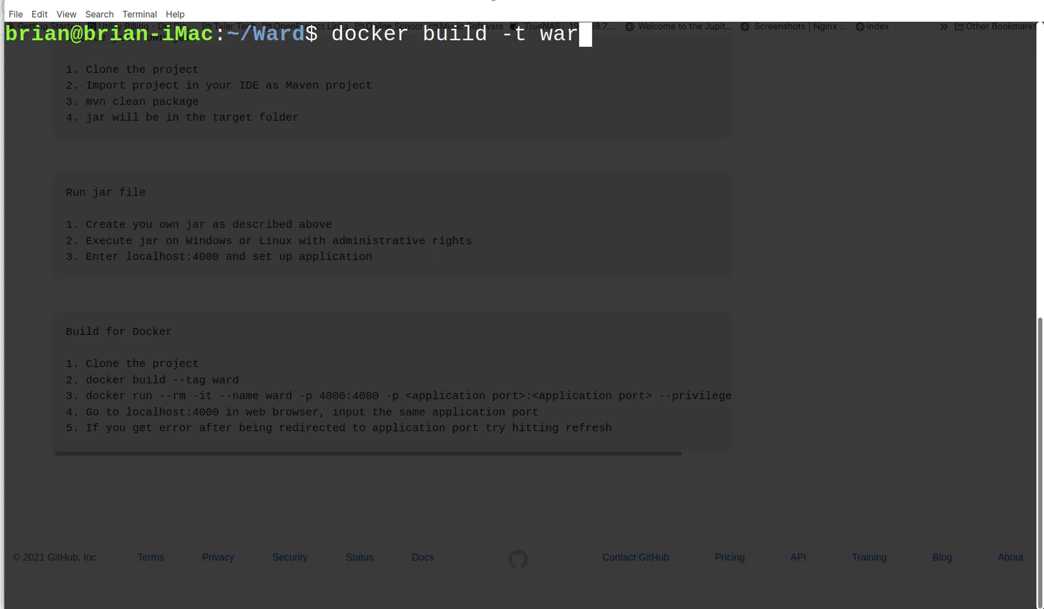
type("d .")
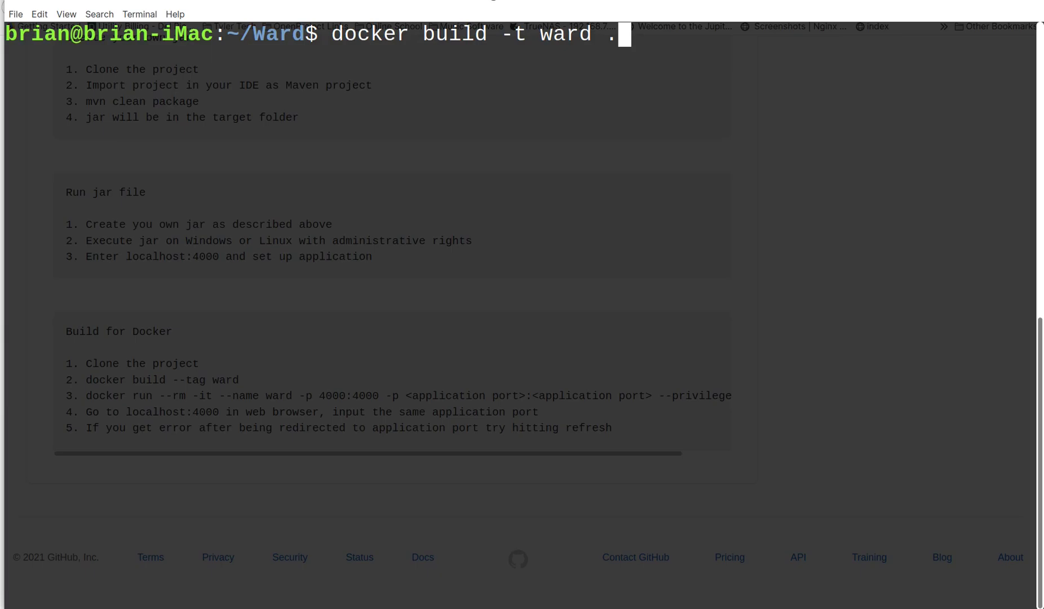
key("Return")
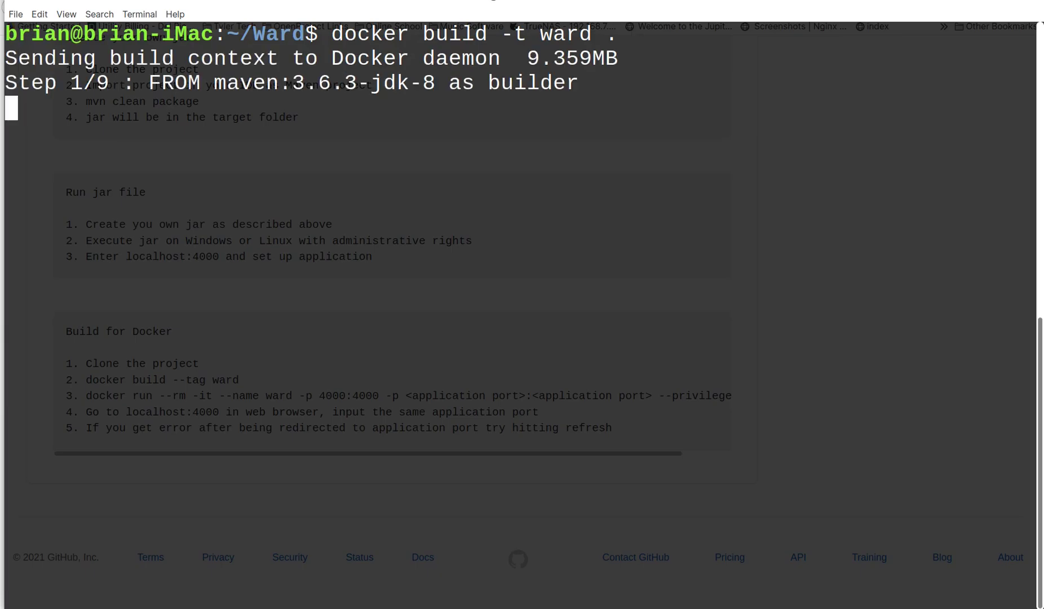
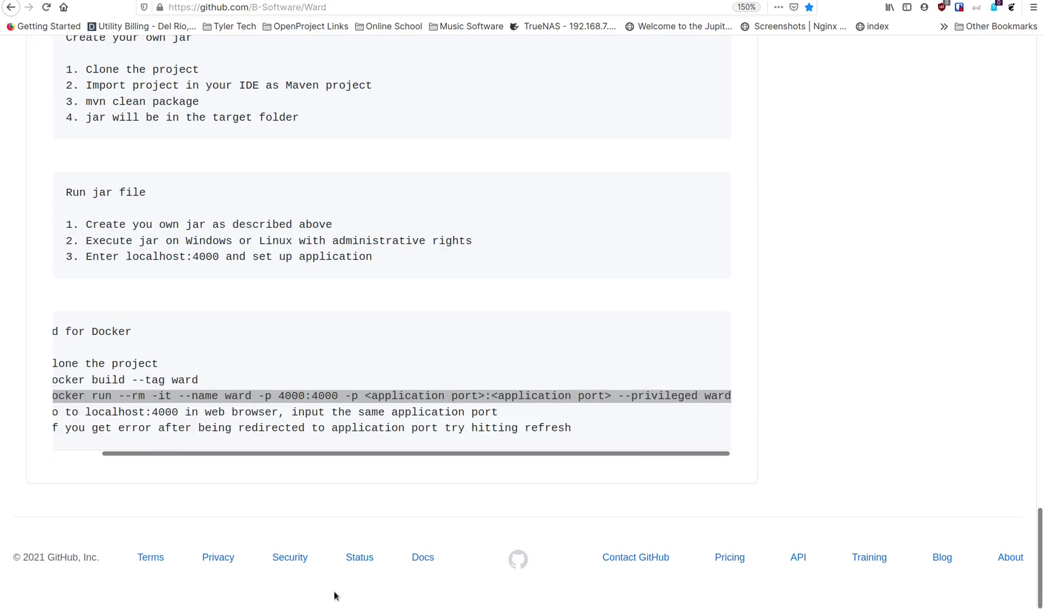
Put the README's docker run command on the terminal prompt and replace the container-side <application port> placeholder with 5000
key("alt+Tab")
type("docker run --rm -it --name ward -p 4000:4000 -p <application port>:<application port> --privileged ward")
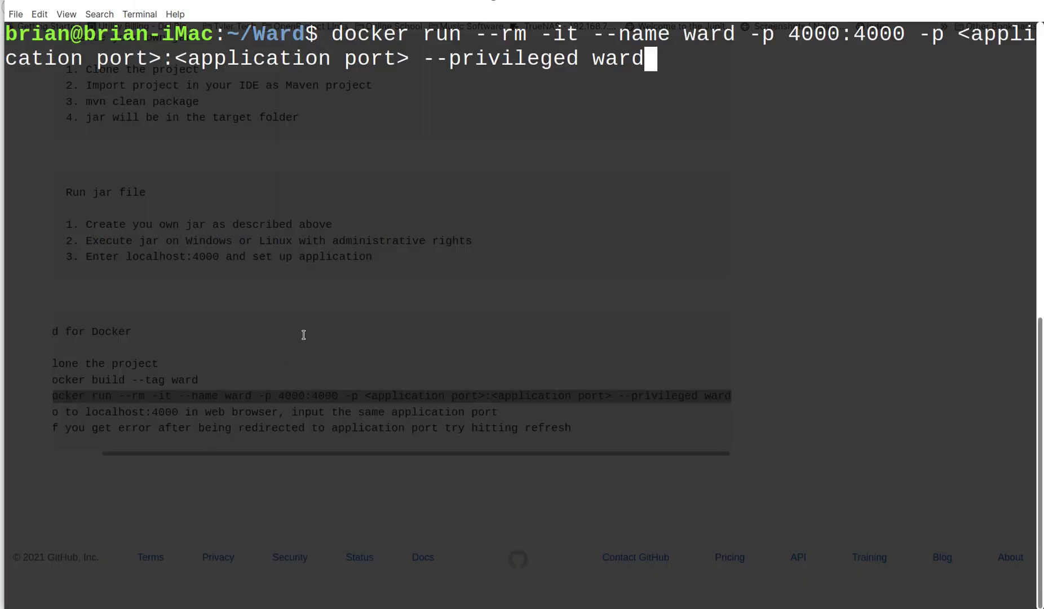
key("Left")
key("Left")
key("Left")
key("Left")
key("Left")
key("Left")
key("Left")
key("Left")
key("Left")
key("Left")
key("Left")
key("Left")
key("Left")
key("Left")
key("Left")
key("Left")
key("Left")
key("Left")
key("Left")
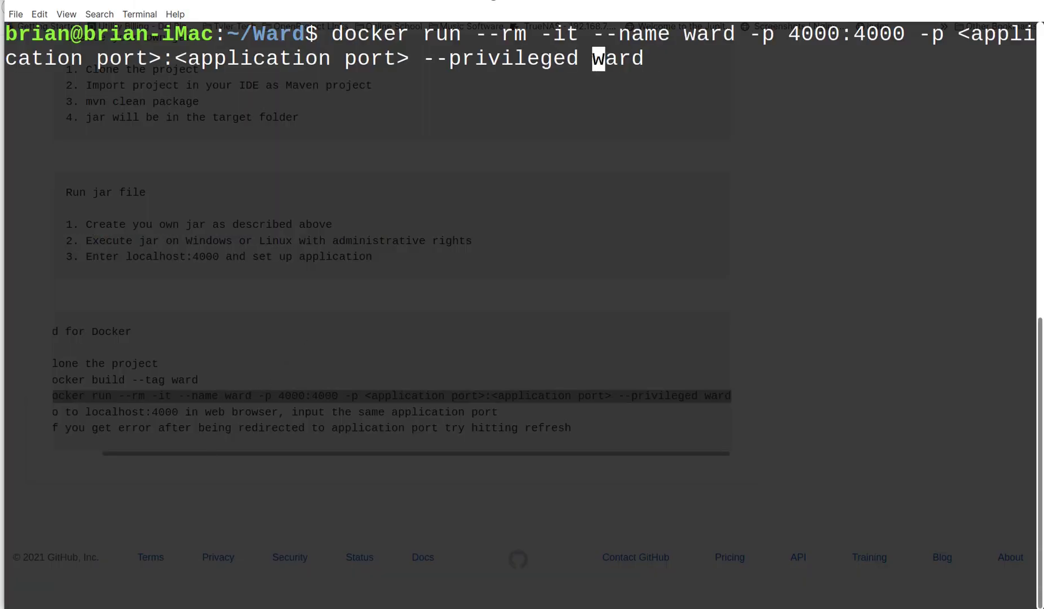
key("Right")
key("BackSpace")
key("BackSpace")
key("BackSpace")
key("BackSpace")
key("BackSpace")
key("BackSpace")
key("BackSpace")
key("BackSpace")
key("BackSpace")
key("BackSpace")
key("BackSpace")
key("BackSpace")
key("BackSpace")
key("BackSpace")
key("BackSpace")
key("BackSpace")
key("BackSpace")
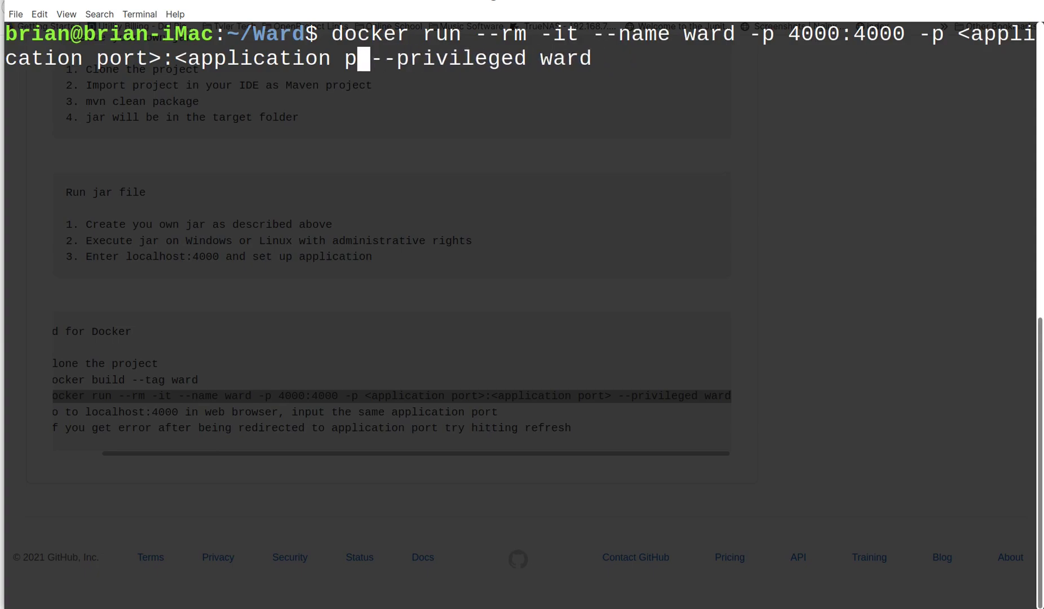
key("BackSpace")
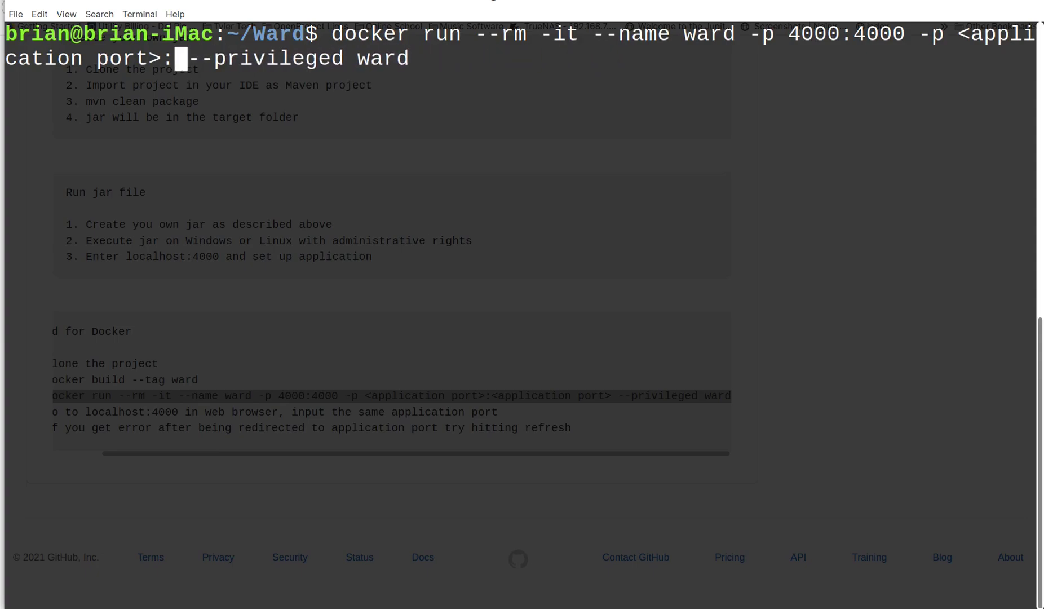
type("5000")
Replace the remaining host-side <application port> placeholder in the docker run command with 5000
key("Left")
key("Left")
key("Left")
key("Left")
key("Left")
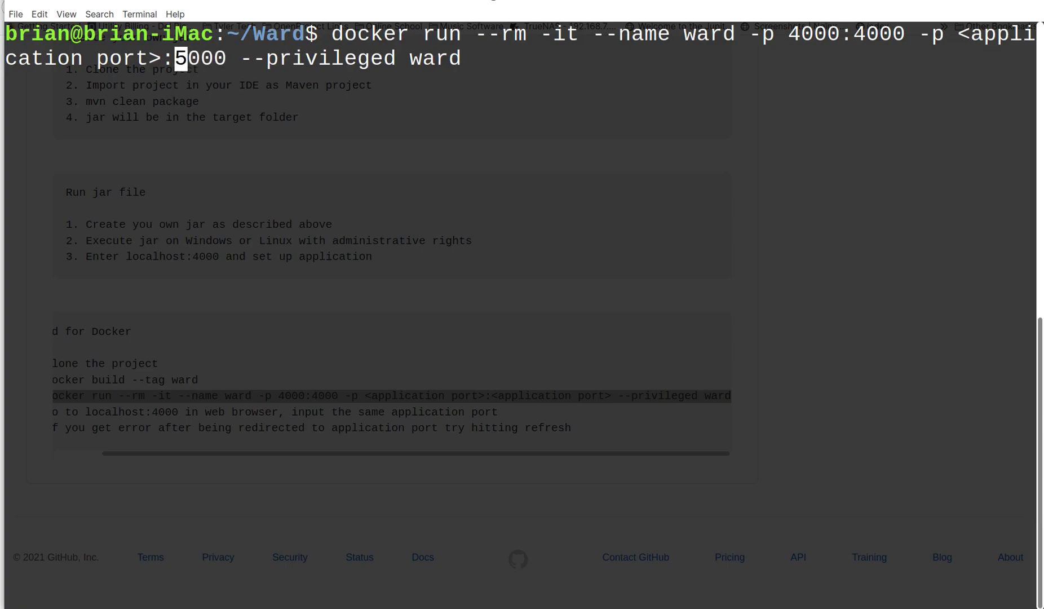
key("BackSpace")
key("BackSpace")
key("BackSpace")
key("BackSpace")
key("BackSpace")
key("BackSpace")
key("BackSpace")
key("BackSpace")
key("BackSpace")
key("BackSpace")
key("BackSpace")
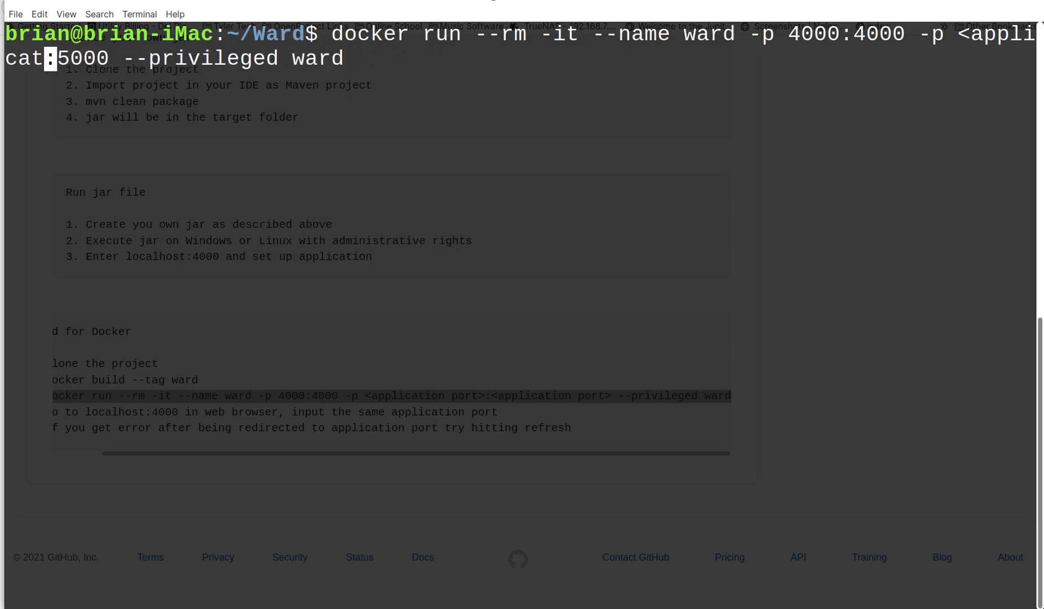
key("BackSpace")
key("BackSpace")
key("BackSpace")
key("BackSpace")
key("BackSpace")
key("BackSpace")
key("BackSpace")
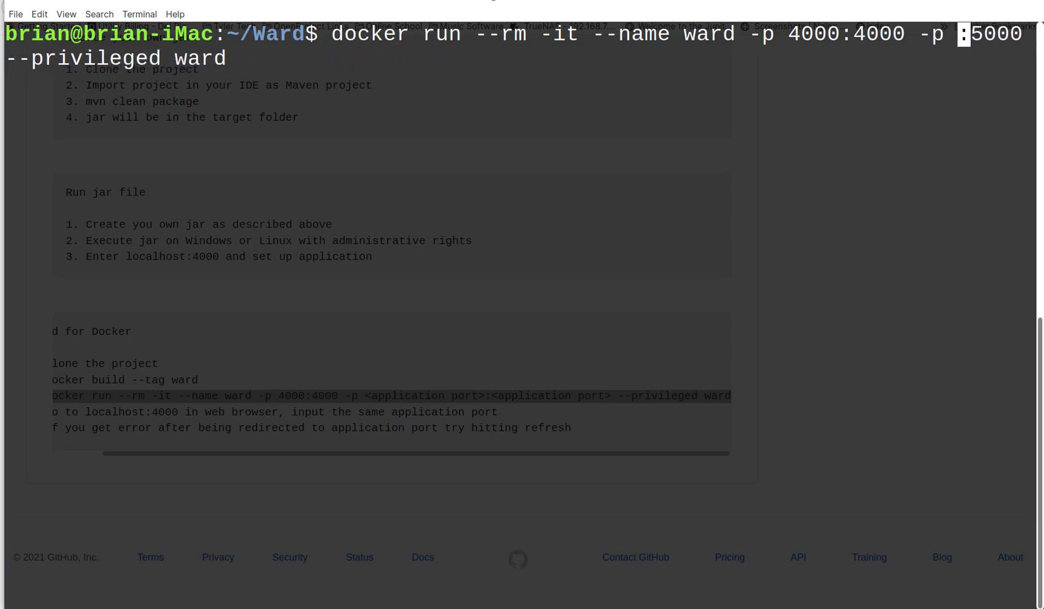
type("5000")
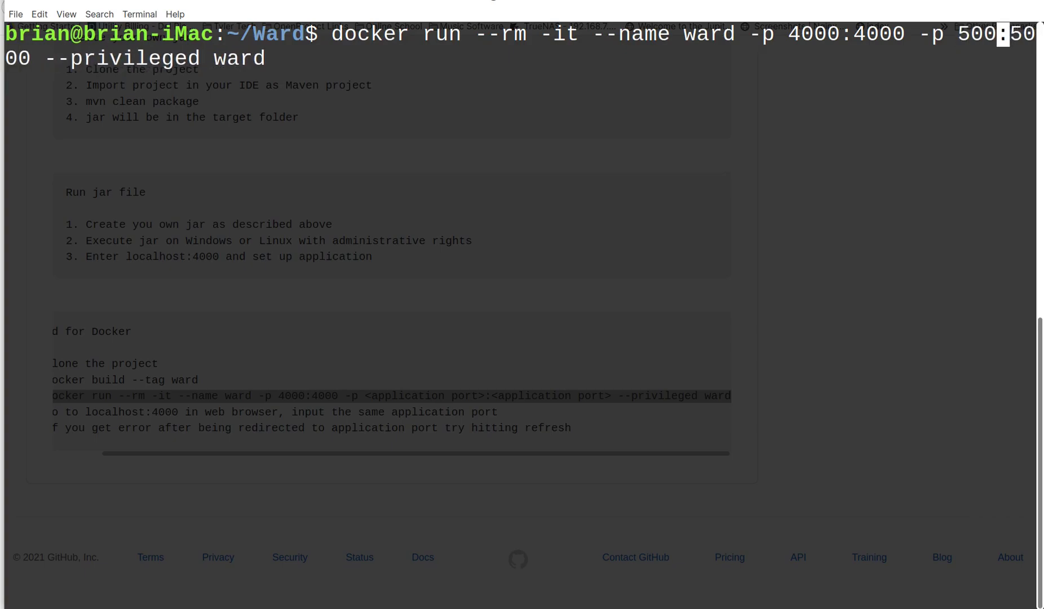
Change the host port of the 4000:4000 mapping in the docker run command to 4020
key("Left")
key("Left")
key("Left")
key("Left")
key("Left")
key("Left")
key("Left")
key("Left")
key("Left")
key("Left")
key("Left")
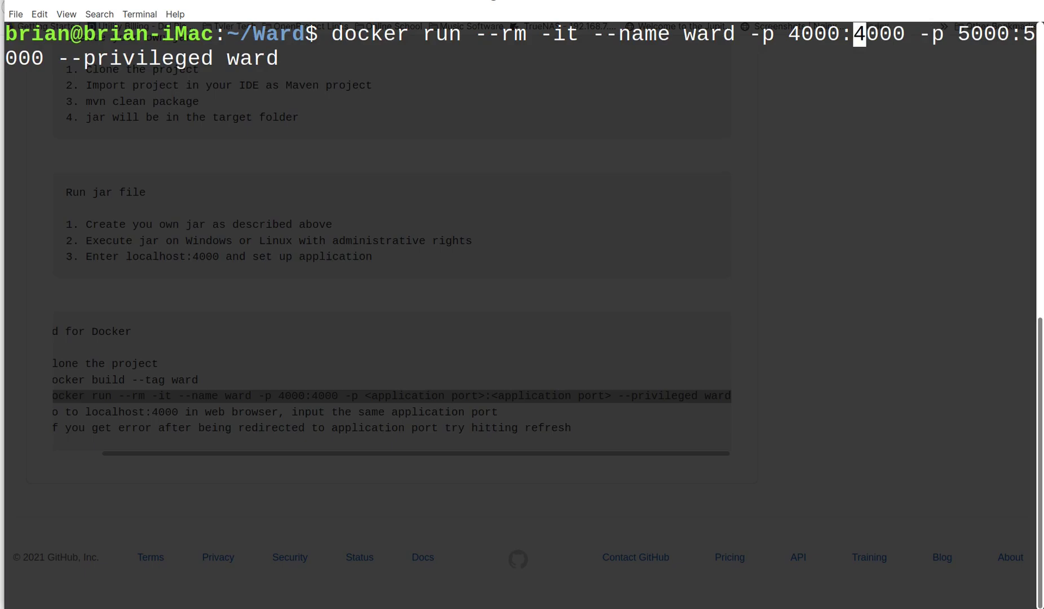
key("Left")
key("Left")
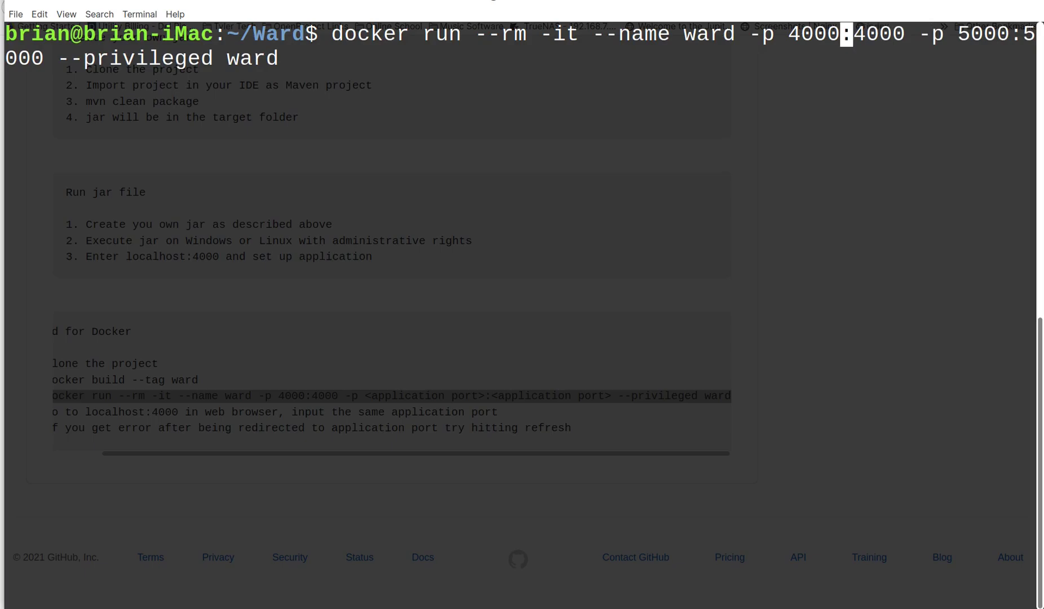
key("Right")
key("Right")
key("Right")
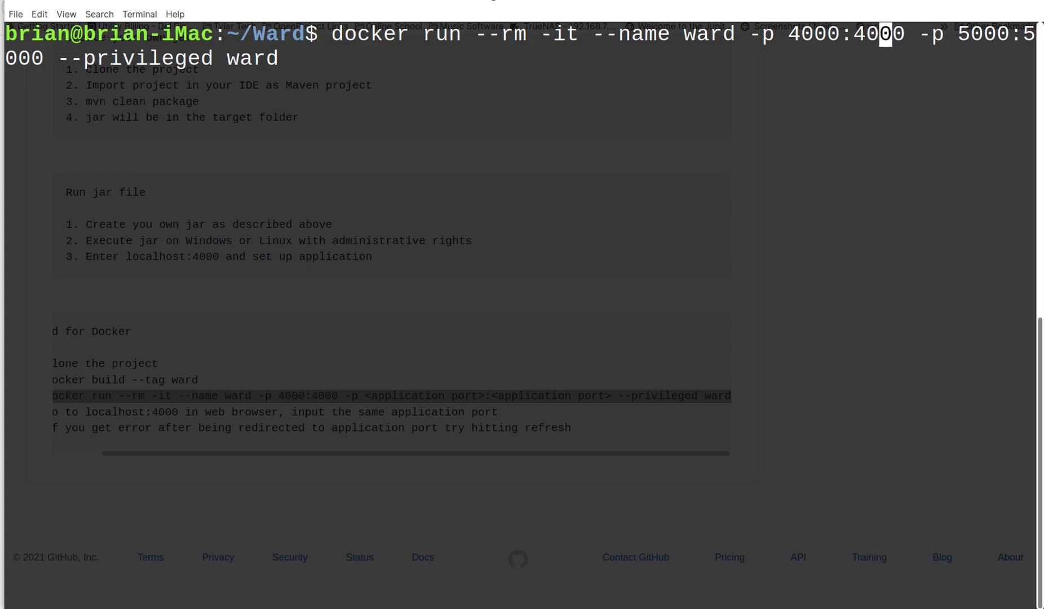
key("Left")
key("Left")
key("Left")
key("BackSpace")
key("BackSpace")
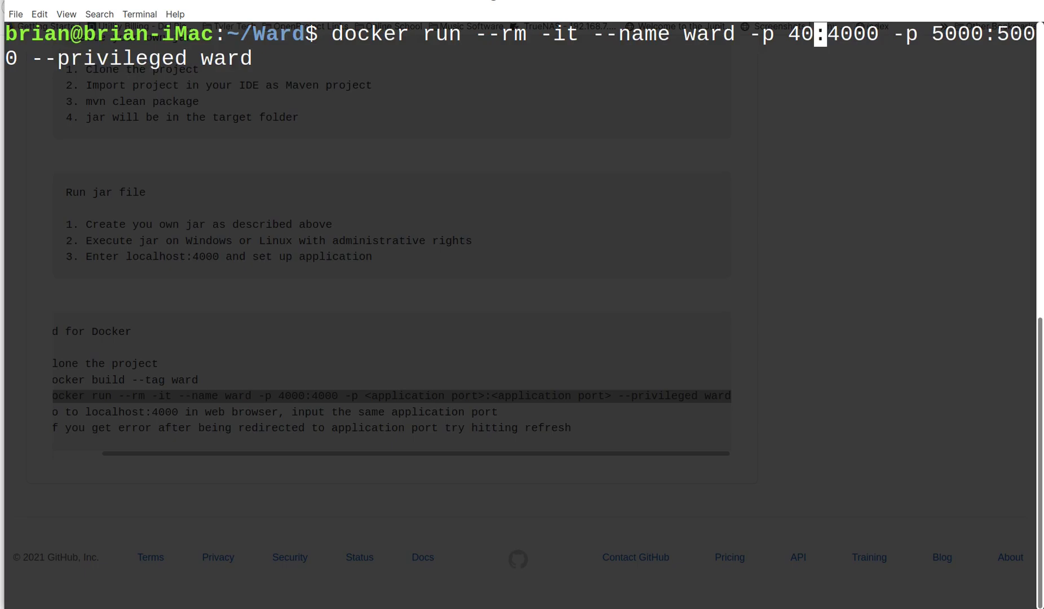
type("20")
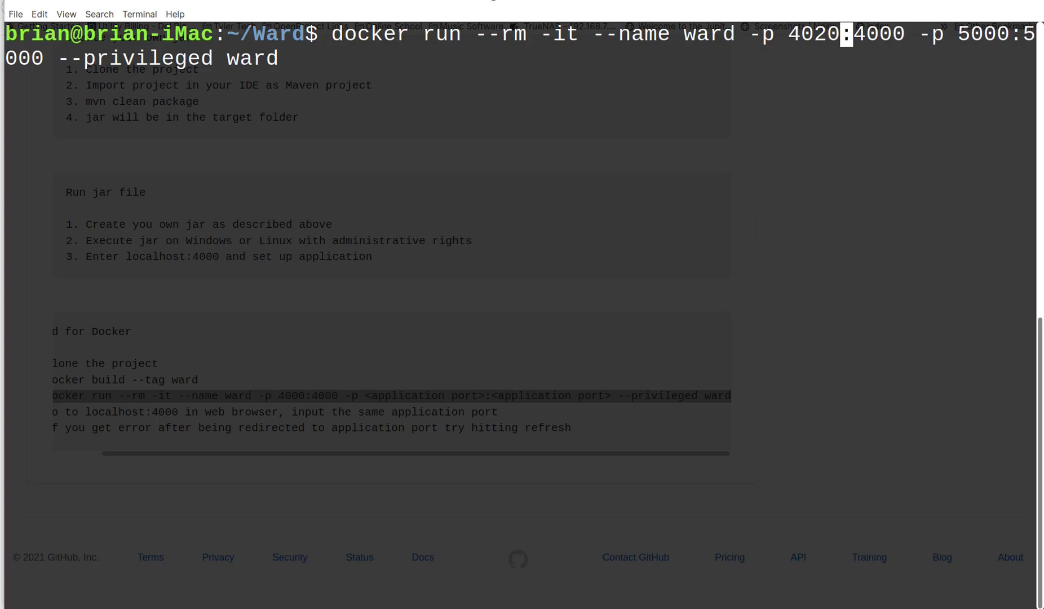
Review the --rm, -it and --name options in the docker run command before running it
key("Left")
key("Left")
key("Left")
key("Left")
key("Left")
key("Left")
key("Left")
key("Left")
key("Left")
key("Left")
key("Left")
key("Left")
key("Left")
key("Left")
key("Left")
key("Left")
key("Left")
key("Left")
key("Left")
key("Left")
key("Left")
key("Left")
key("Left")
key("Left")
key("Right")
key("Right")
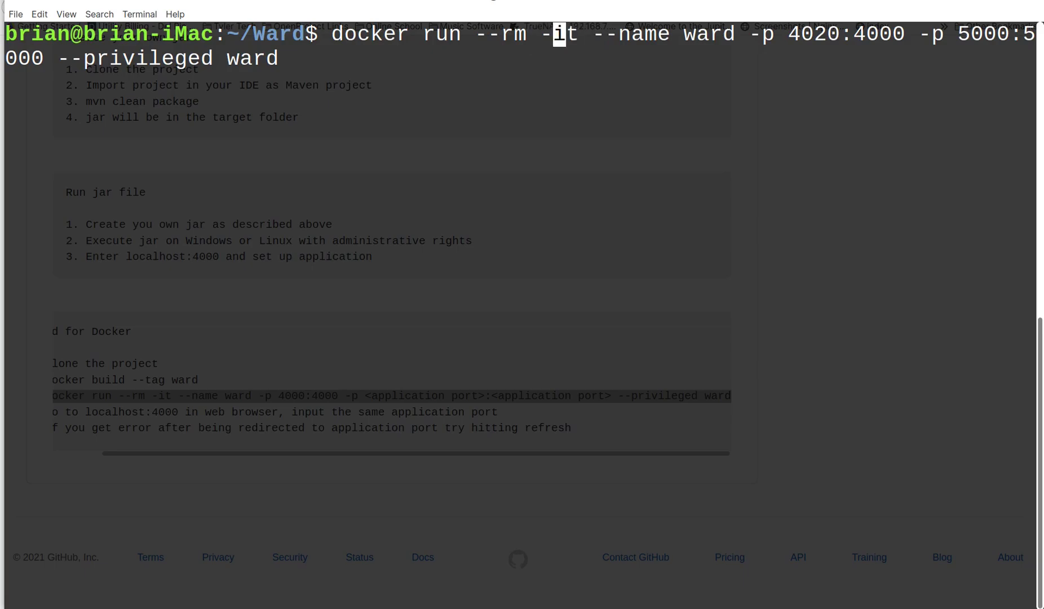
key("Right")
key("Right")
key("Right")
key("Left")
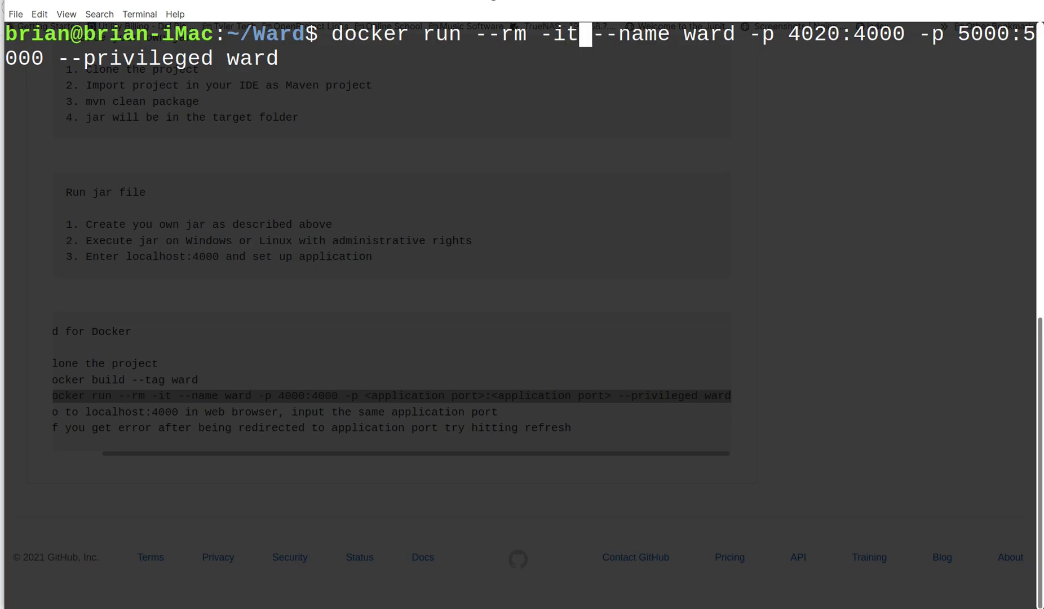
key("Left")
key("Left")
key("Left")
key("Left")
key("Right")
key("Right")
key("Right")
key("Right")
key("Right")
key("Right")
key("Right")
key("Right")
key("Right")
key("Right")
key("Right")
key("Right")
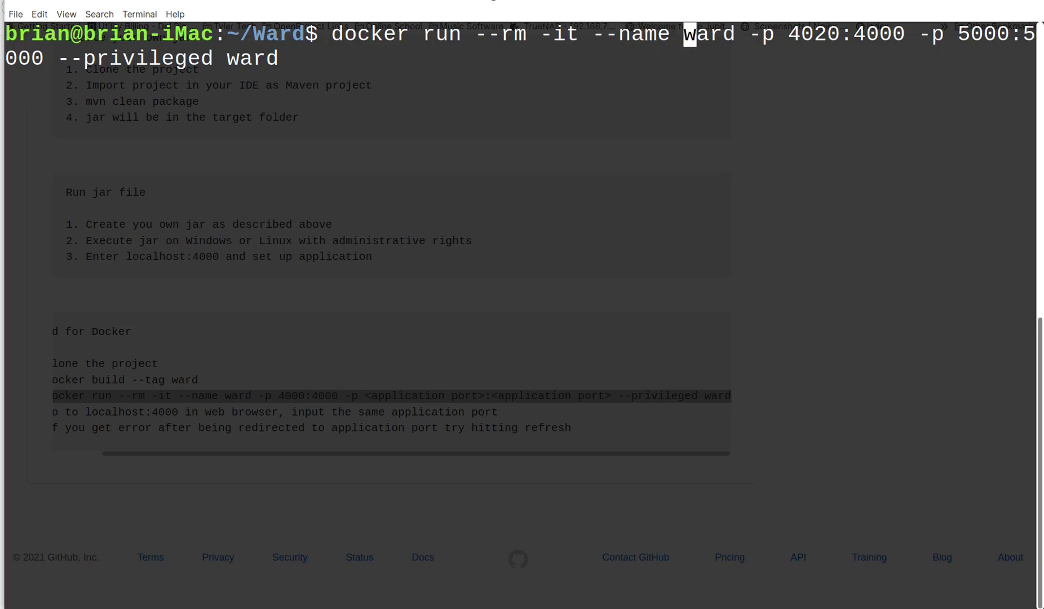
Replace the --rm -it options in the docker run command with -d and start the ward container
key("Left")
key("Left")
key("Left")
key("Left")
key("Left")
key("Left")
key("Left")
key("Left")
key("Left")
key("Right")
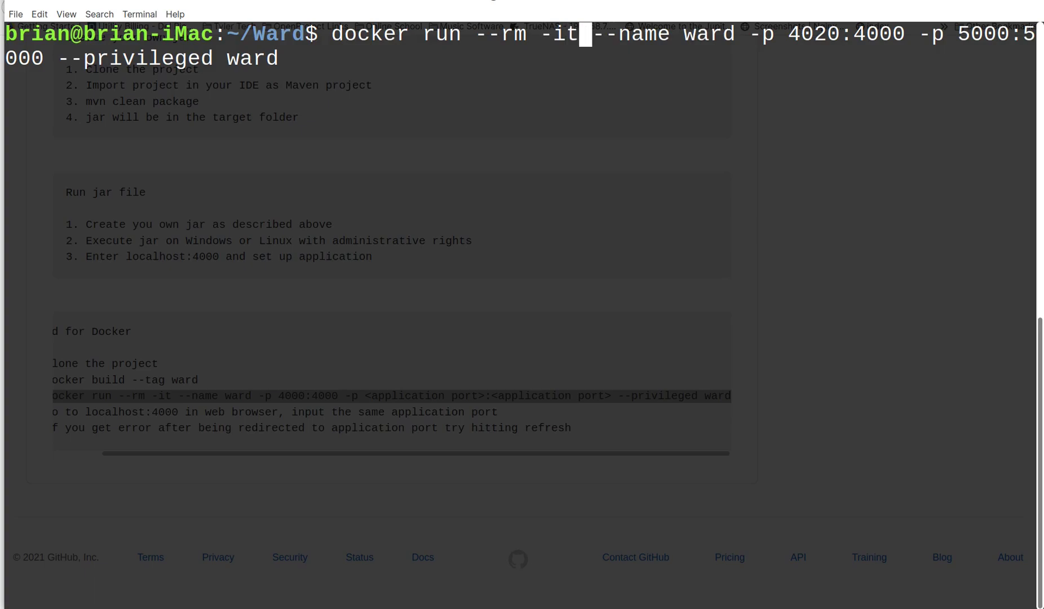
key("BackSpace")
key("BackSpace")
key("BackSpace")
key("BackSpace")
key("BackSpace")
key("BackSpace")
key("BackSpace")
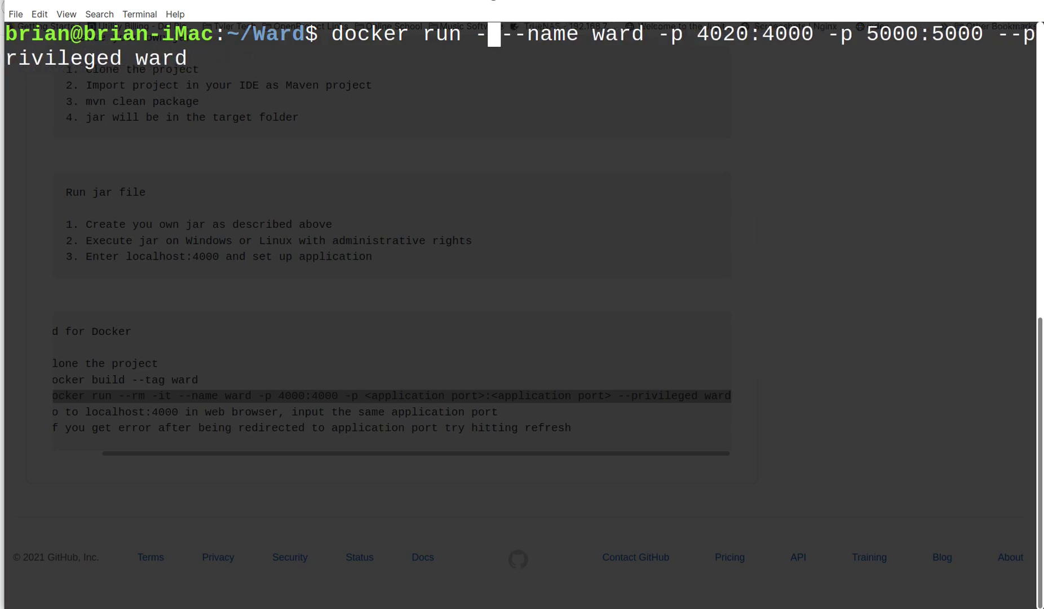
key("BackSpace")
type("-d")
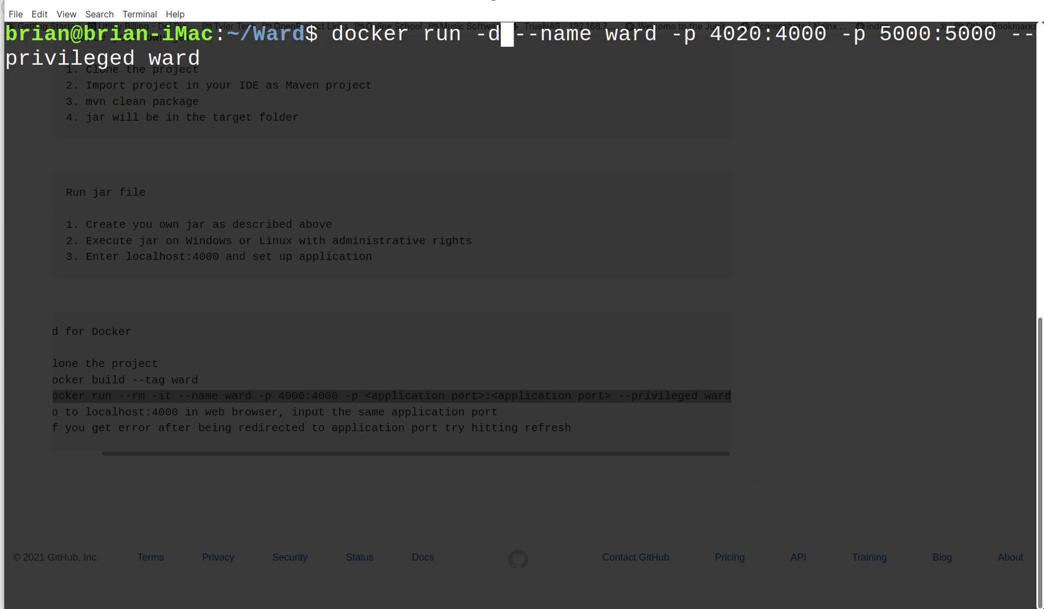
key("Return")
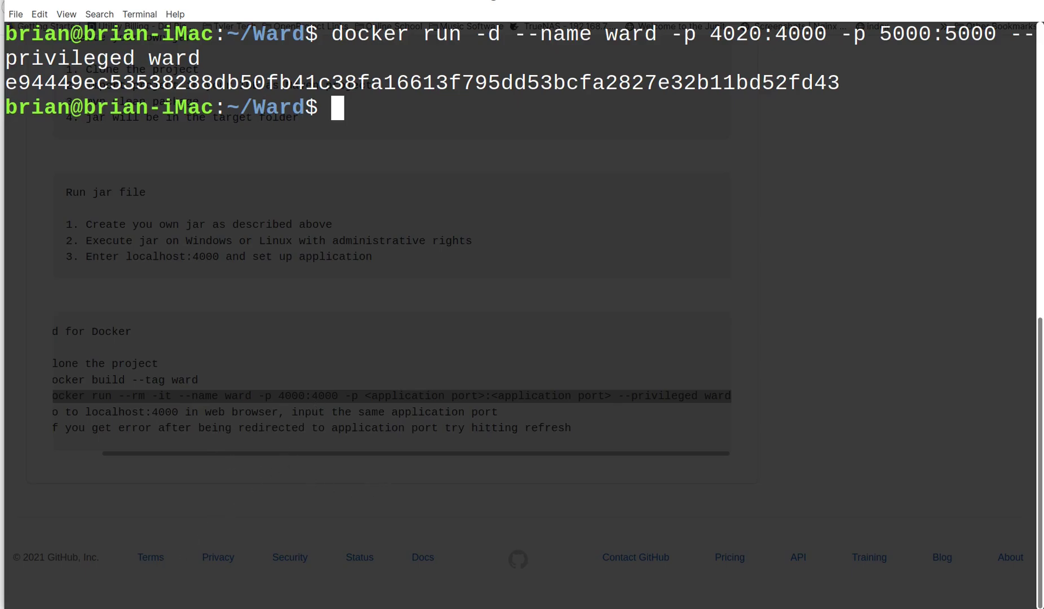
Switch to the web browser and open localhost:4020 in a new tab
left_click(40, 606)
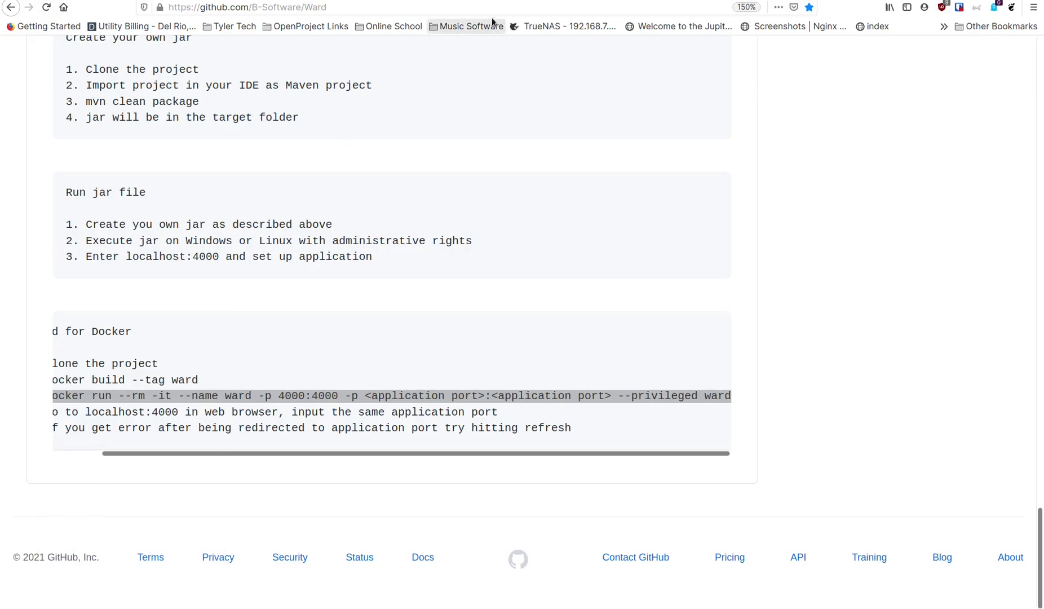
left_click(505, 2)
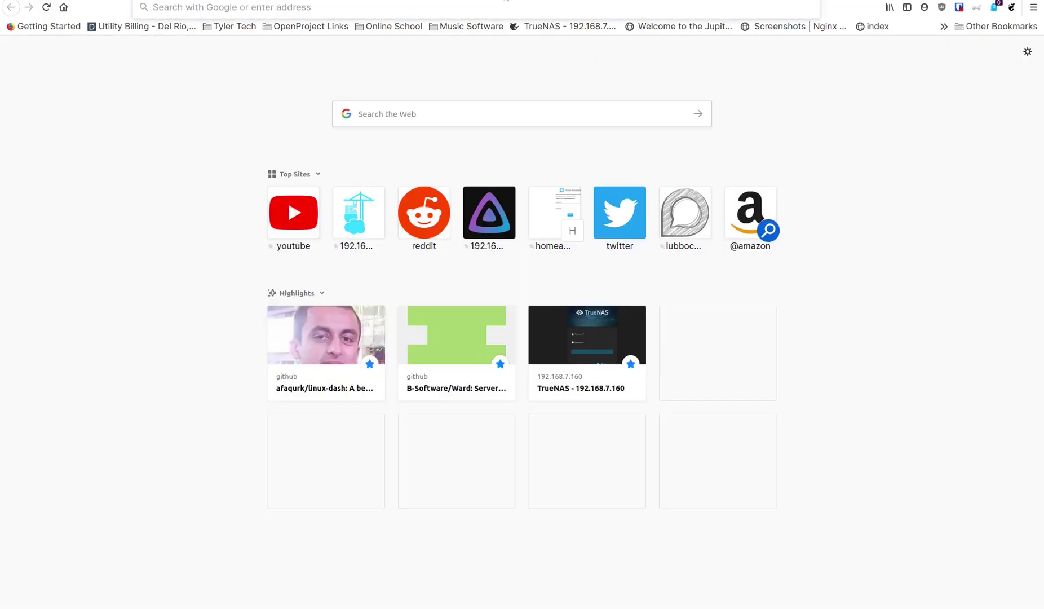
type("localhost:")
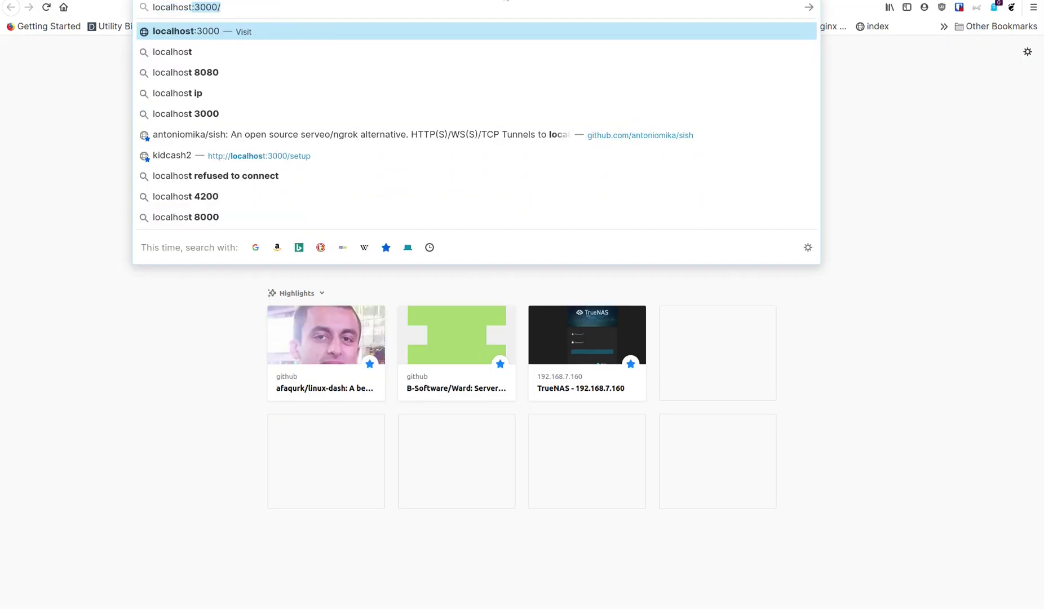
type("4020")
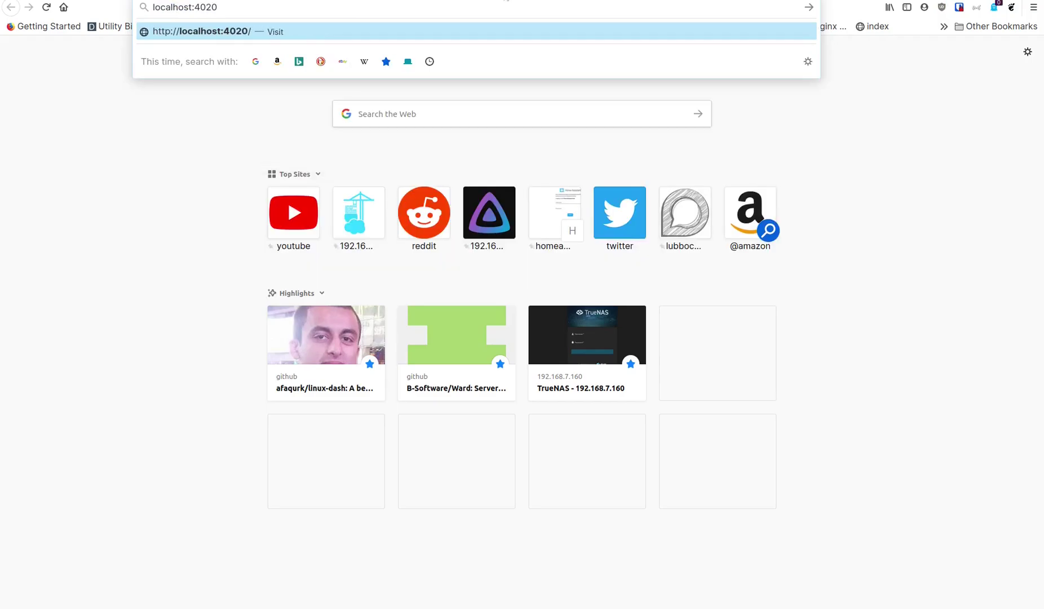
key("Return")
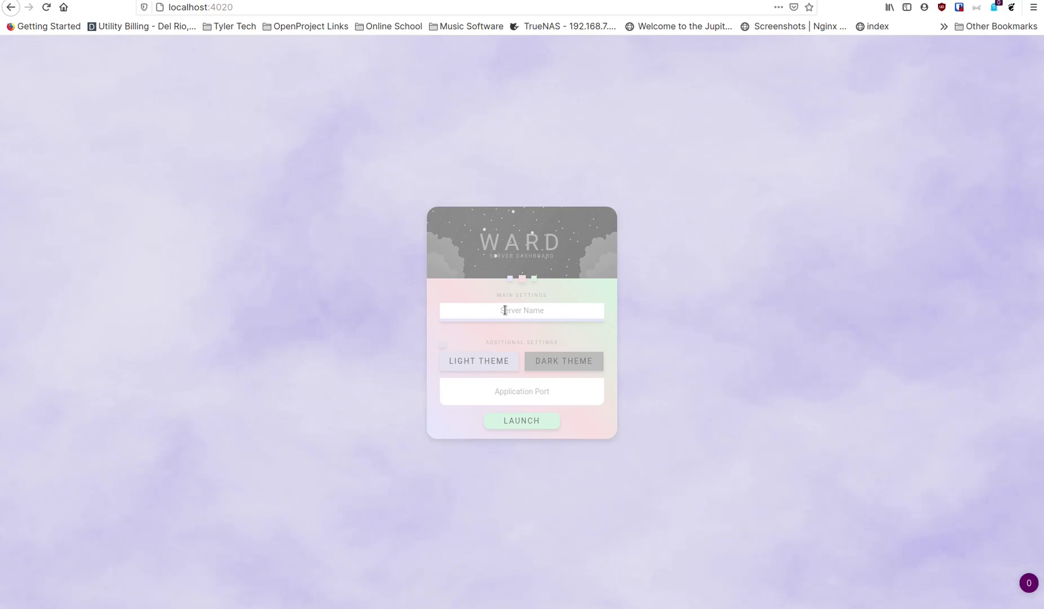
Set up Ward with server name localhost, the dark theme and application port 5000, and launch it
type("localhost")
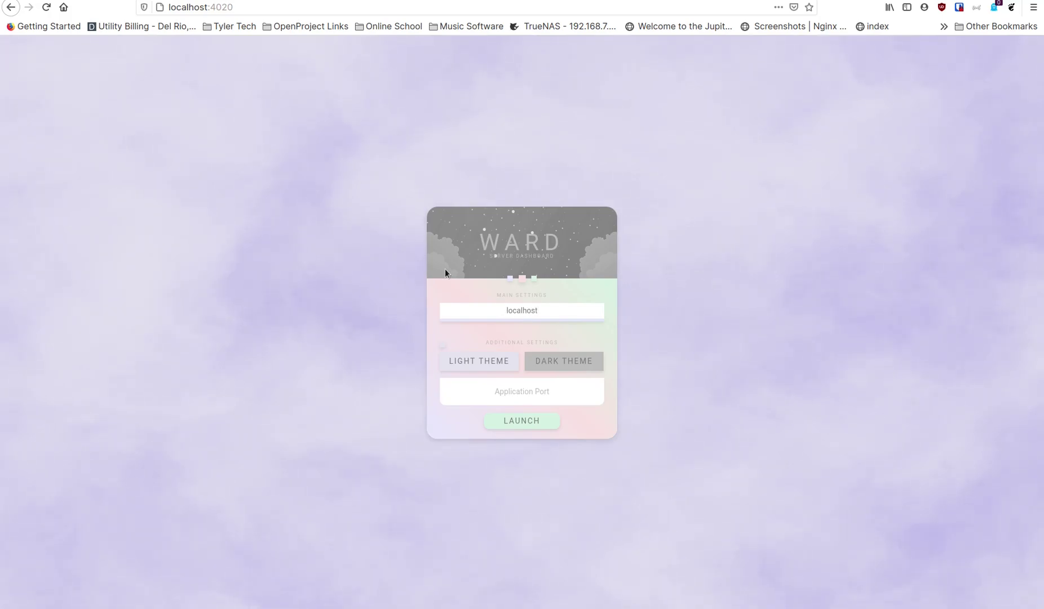
left_click(555, 362)
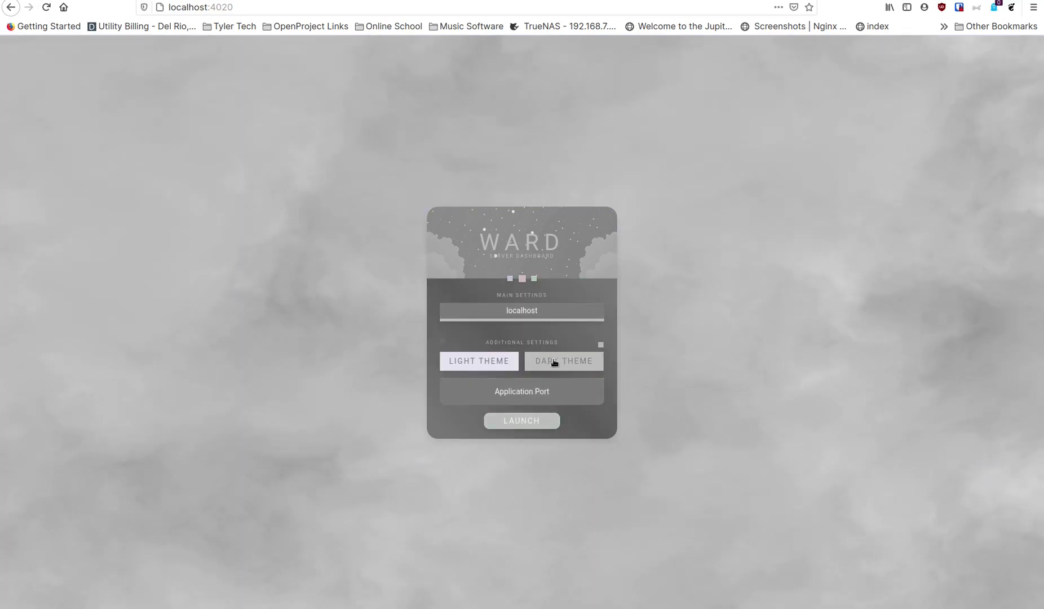
left_click(521, 395)
type("5000")
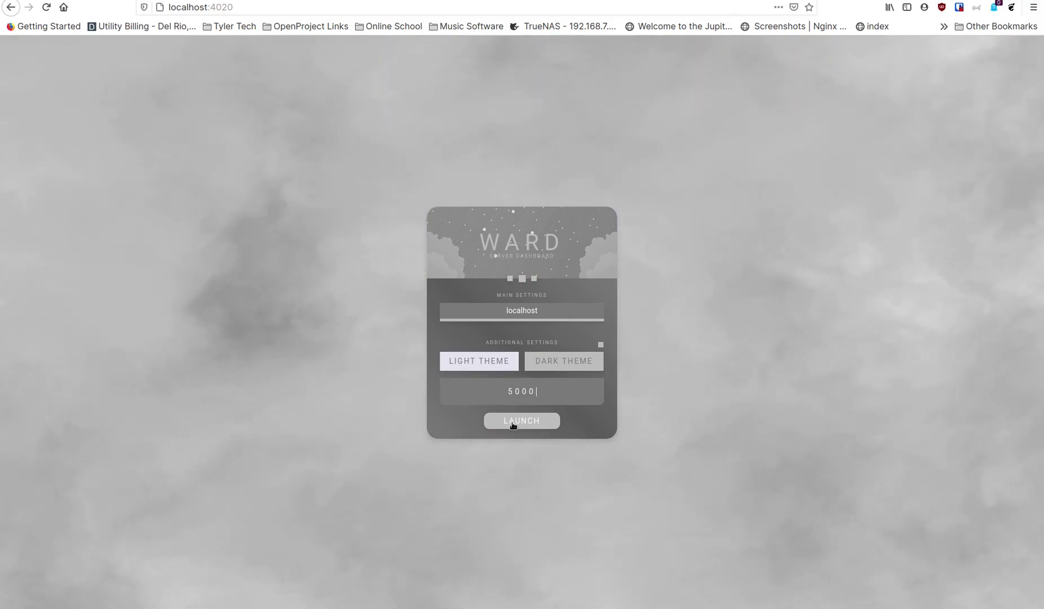
left_click(513, 421)
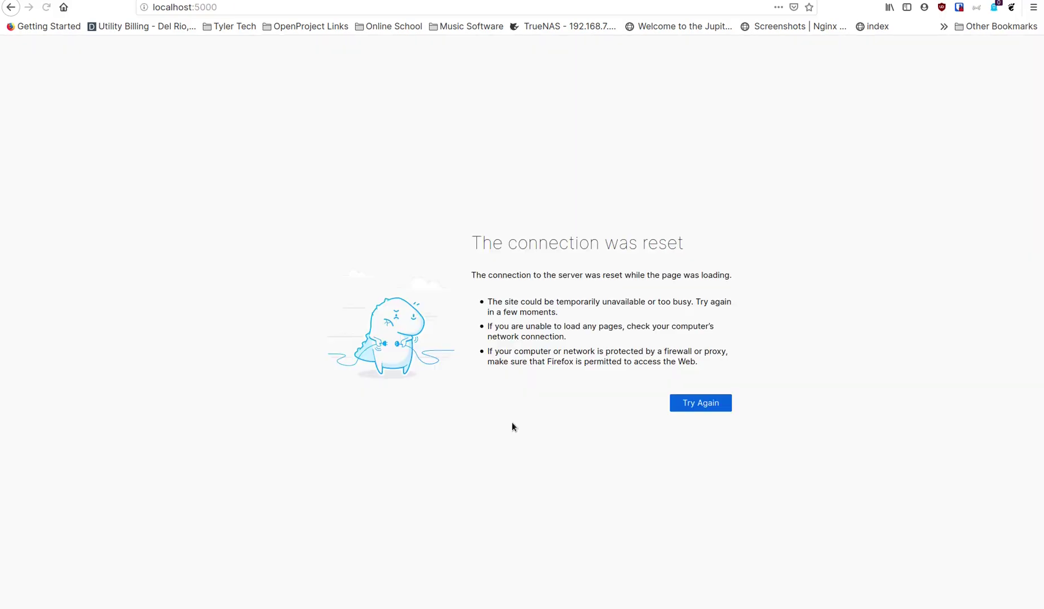
Retry loading the Ward dashboard and open localhost:5000 in a new browser tab
left_click(685, 404)
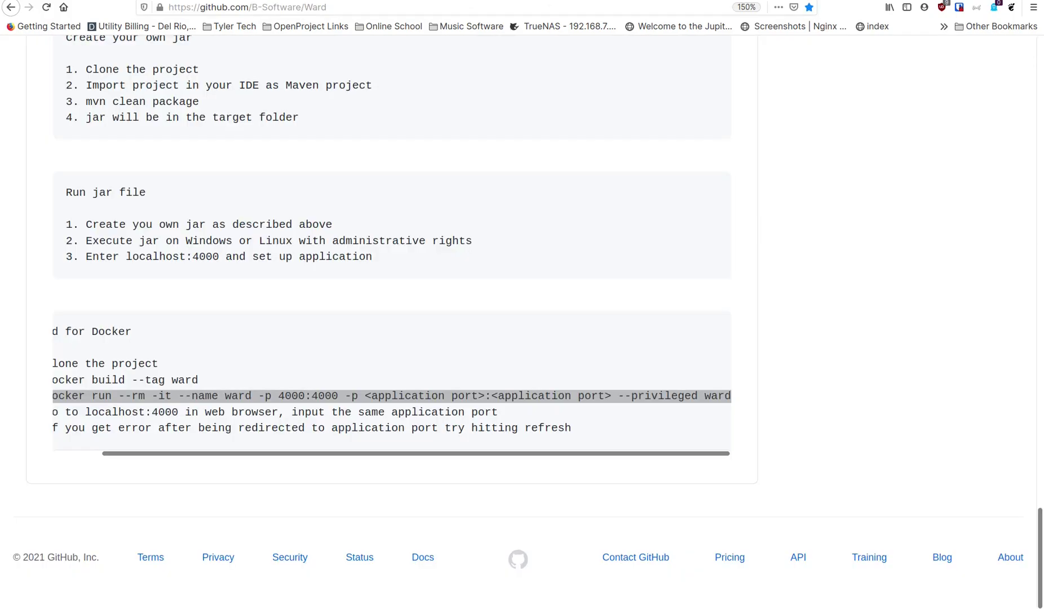
key("ctrl+t")
left_click(487, 11)
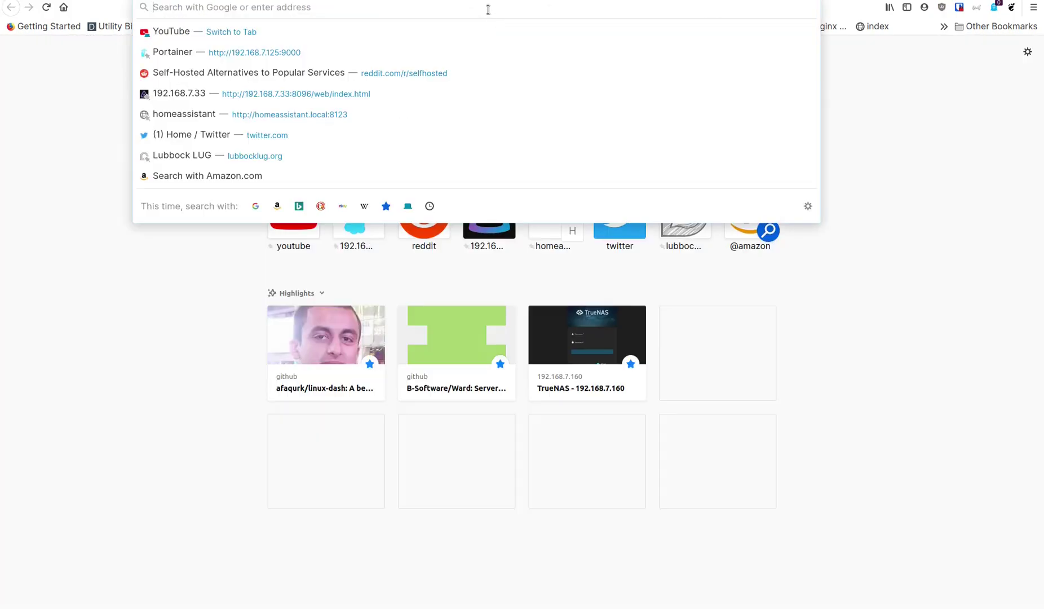
type("localhost")
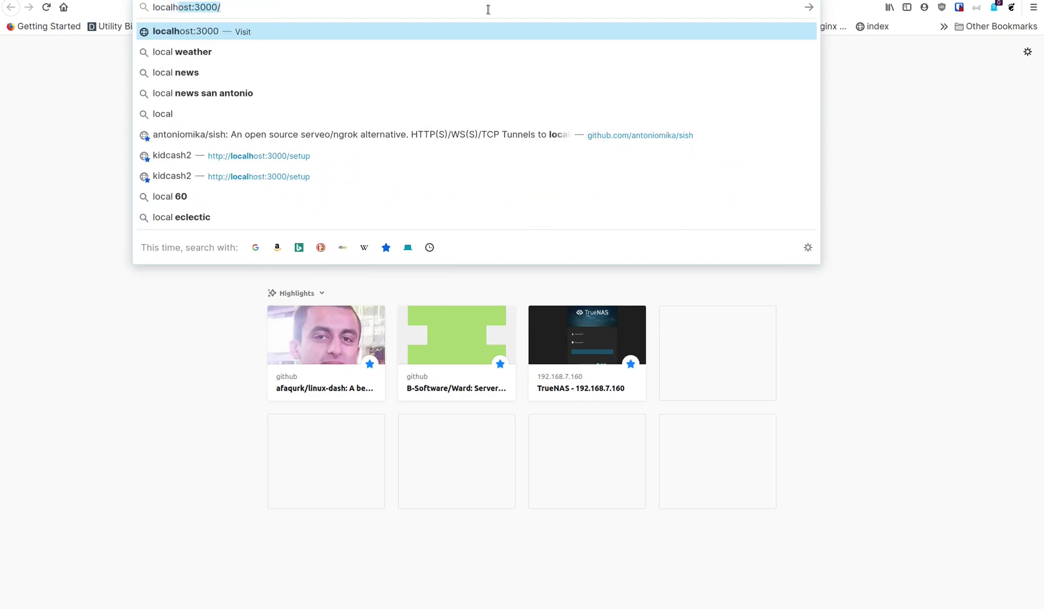
type(":5000")
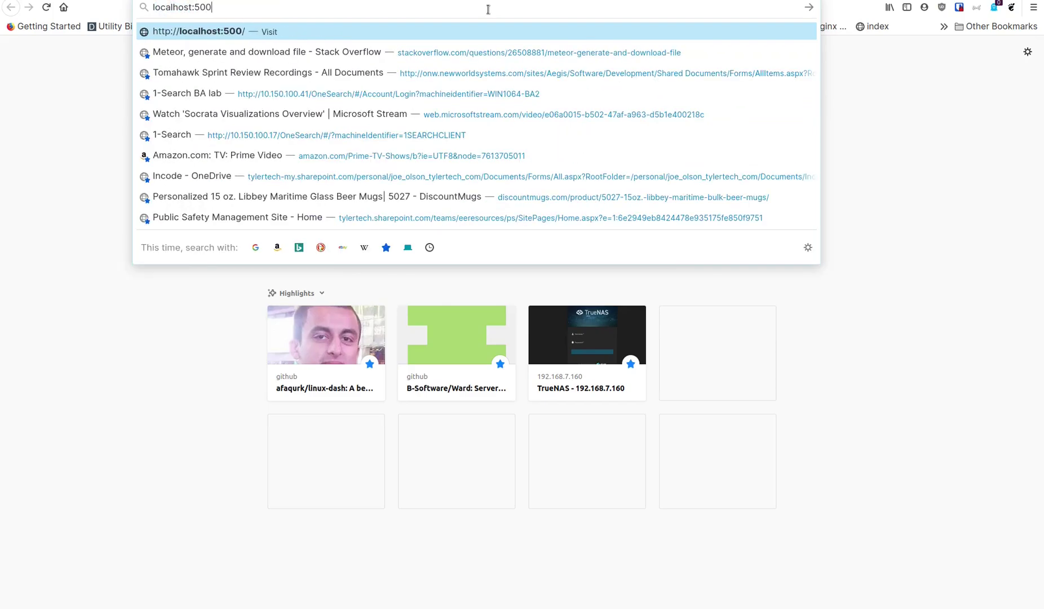
key("Return")
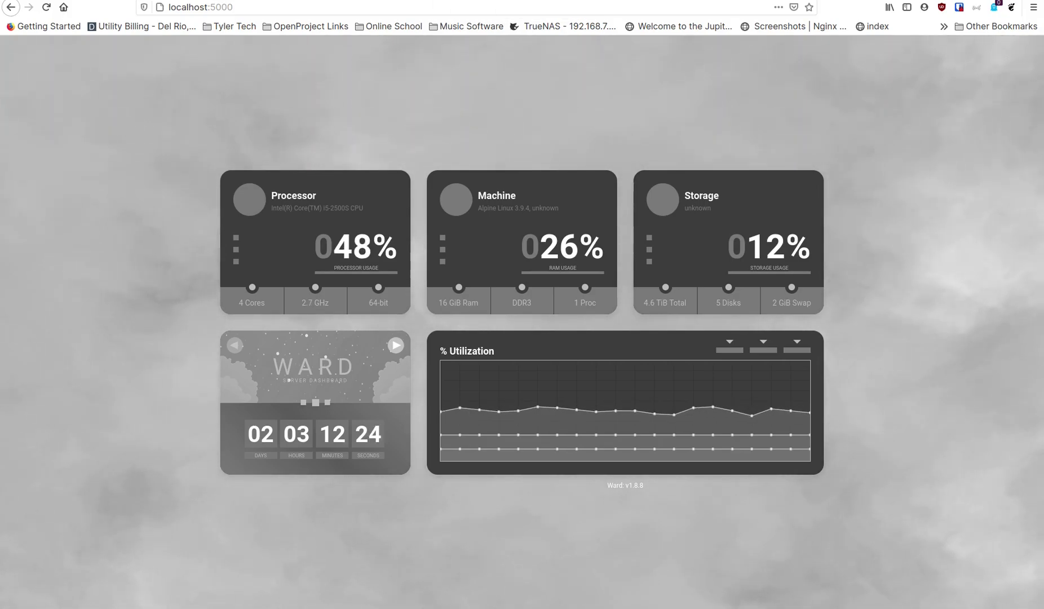
Copy the docker run usage command from the linux-dash page on Docker Hub
key("ctrl+Tab")
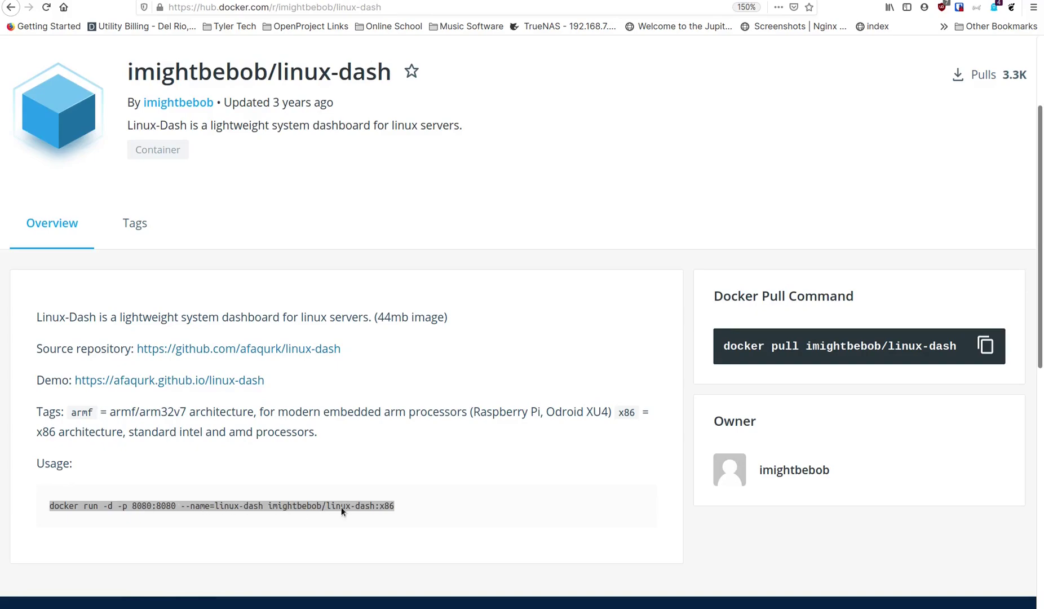
left_click_drag(409, 507, 48, 506)
key("ctrl+c")
Clear the terminal, return to the home directory and put the copied linux-dash docker run command on the prompt
mouse_move(119, 606)
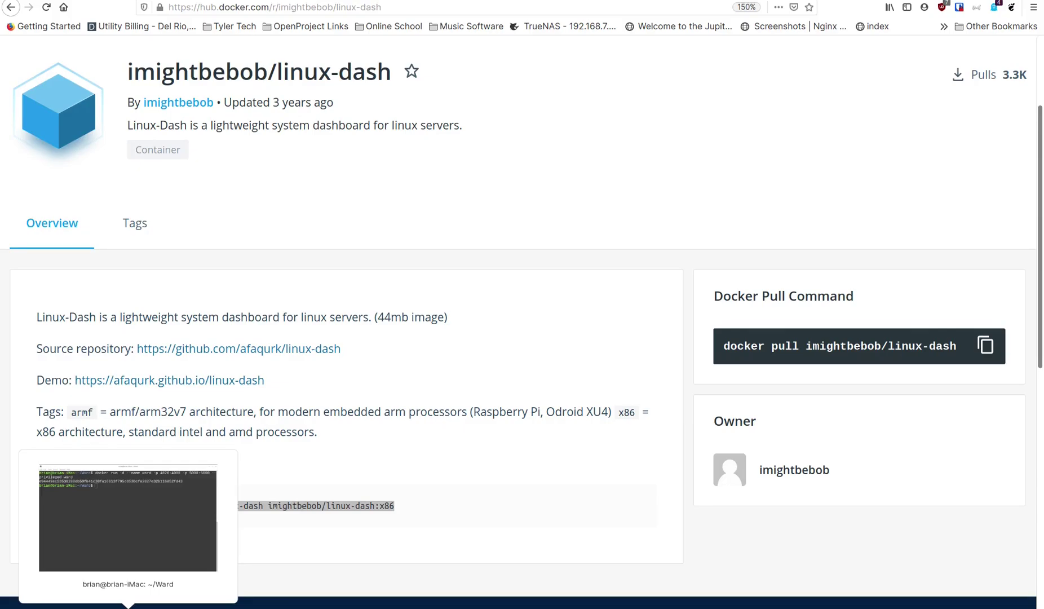
left_click(127, 517)
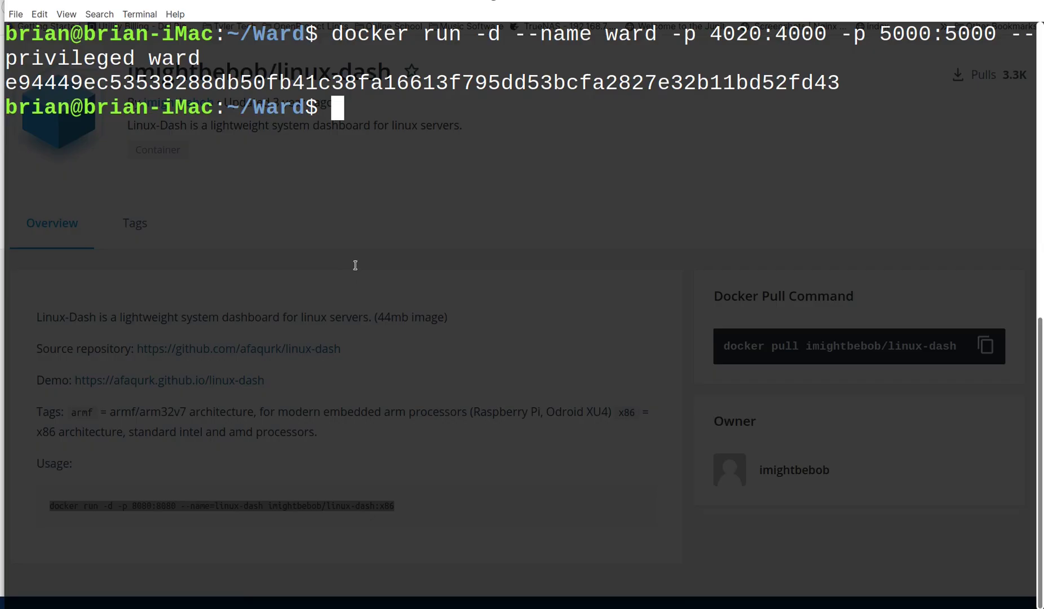
type("clear")
key("Return")
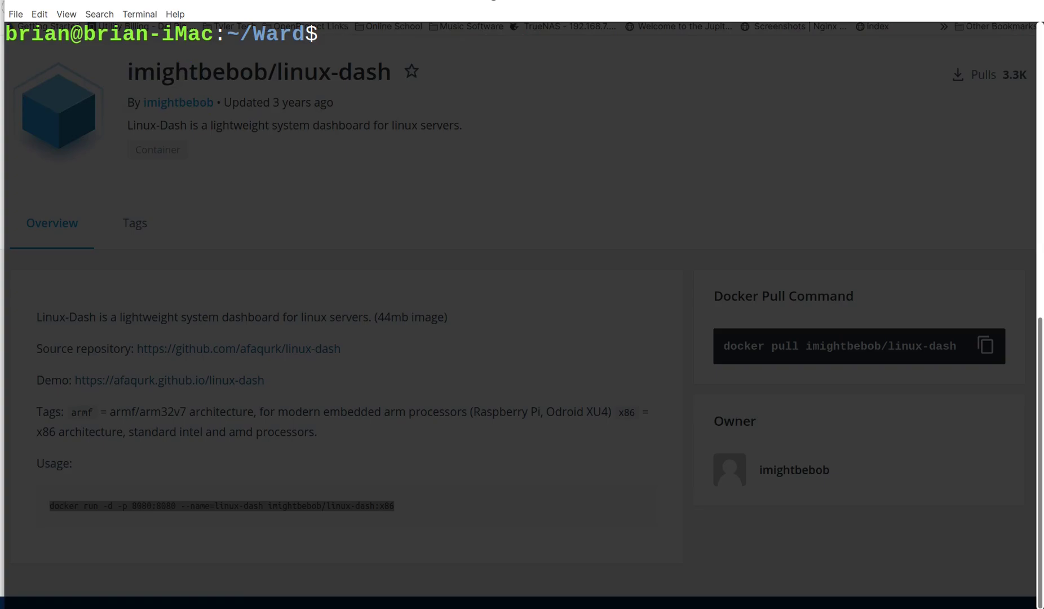
type("cd")
key("Return")
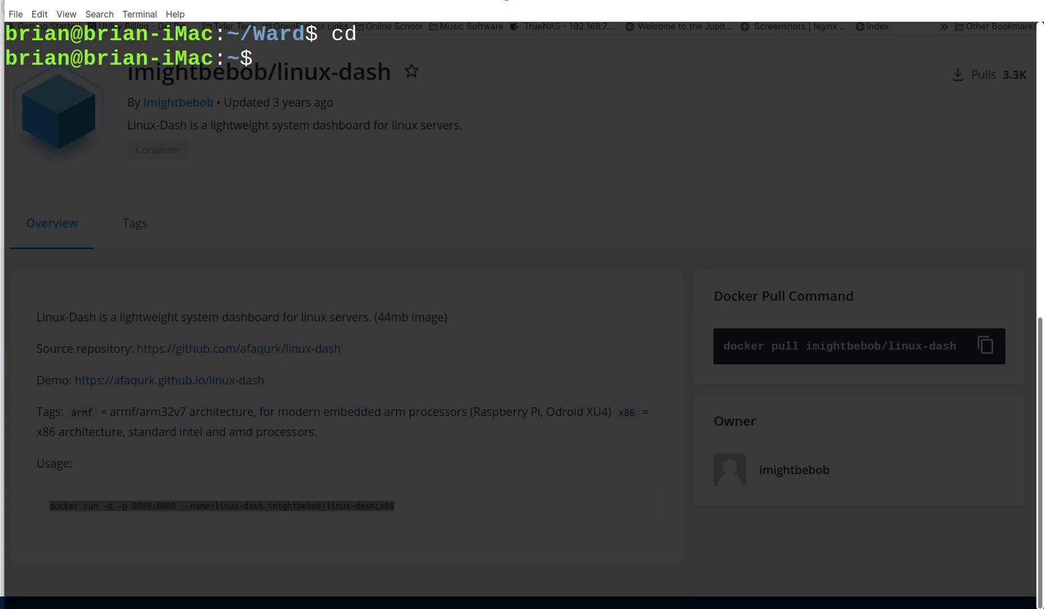
key("ctrl+shift+v")
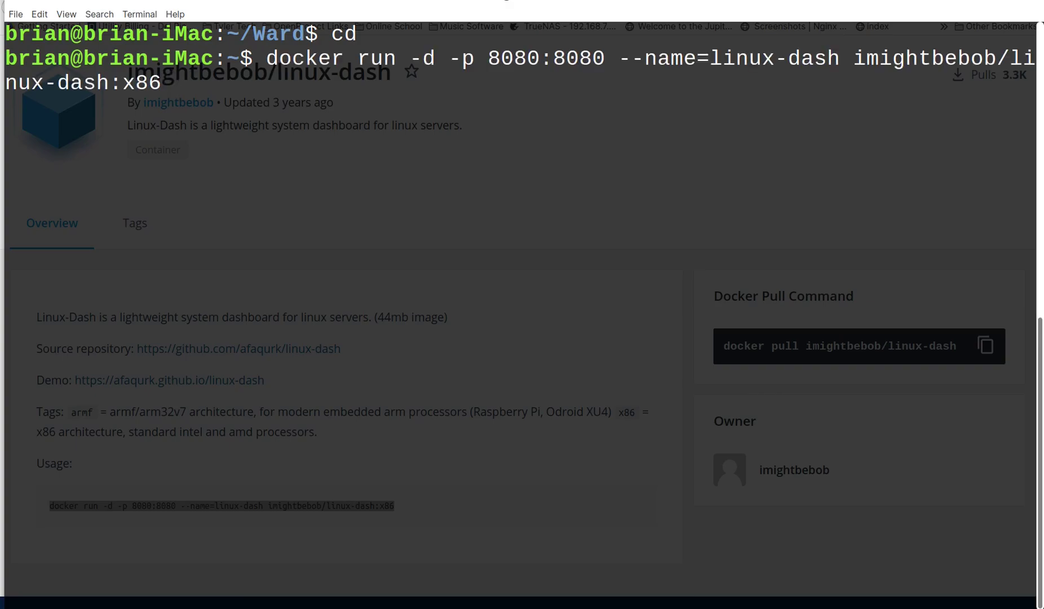
Check the x86 tag at the end of the linux-dash command against the architecture tags described on its Docker Hub page
key("Left")
key("Left")
key("Left")
key("Left")
key("Left")
key("Right")
key("Right")
key("Right")
key("Right")
key("Right")
key("Left")
key("Left")
key("Left")
key("Right")
key("Right")
key("Right")
key("Left")
key("Left")
key("Left")
mouse_move(115, 602)
left_click(115, 530)
scroll(123, 331, "down", 2)
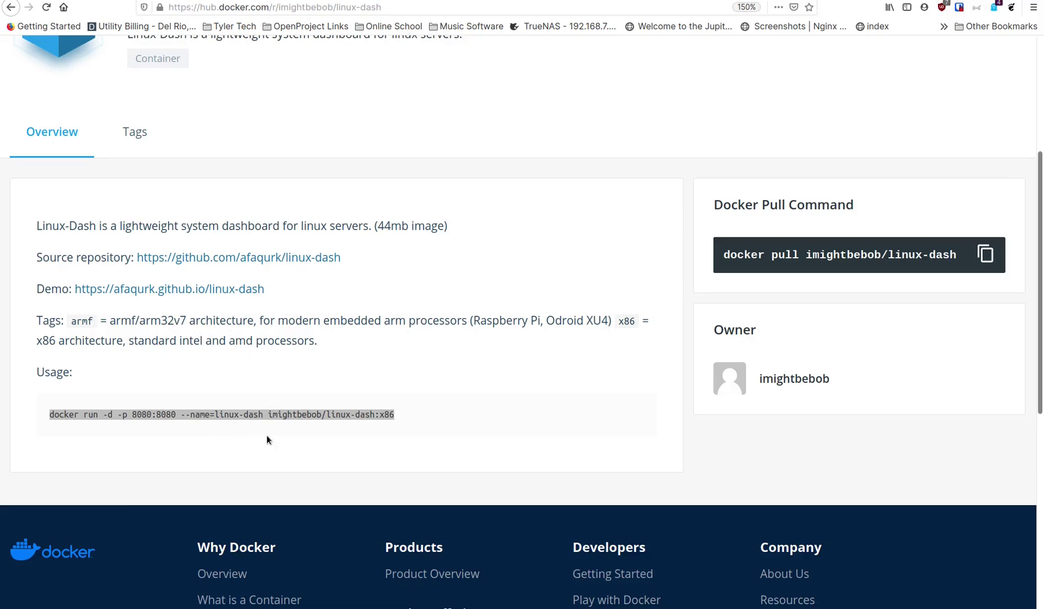
mouse_move(129, 605)
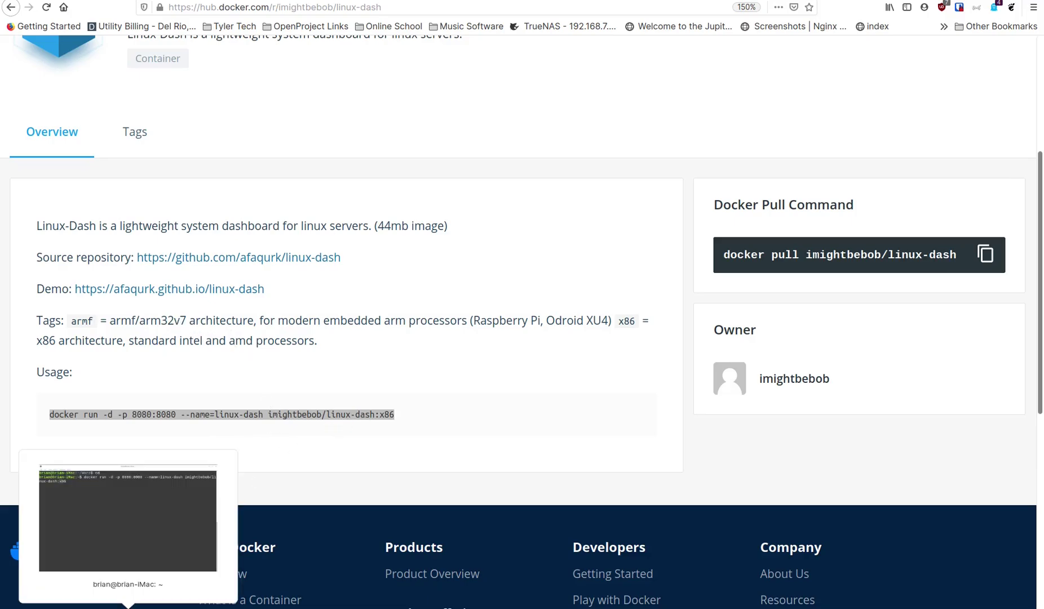
left_click(130, 496)
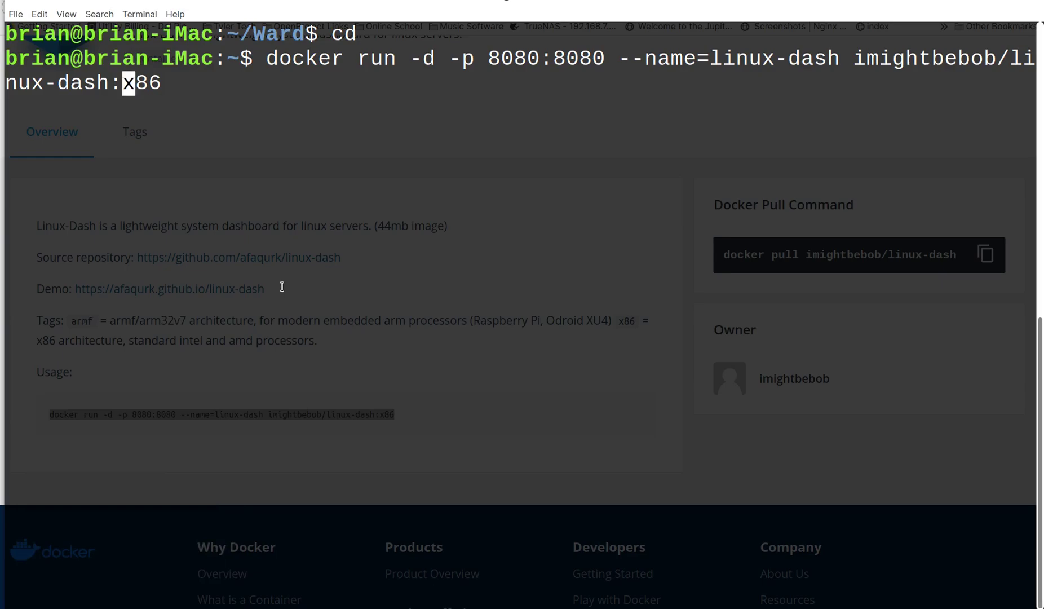
Examine the image name, container name and both sides of the 8080:8080 port mapping in the linux-dash docker run command
key("Left")
key("Left")
key("Left")
key("Left")
key("Left")
key("Left")
key("Left")
key("Left")
key("Left")
key("Left")
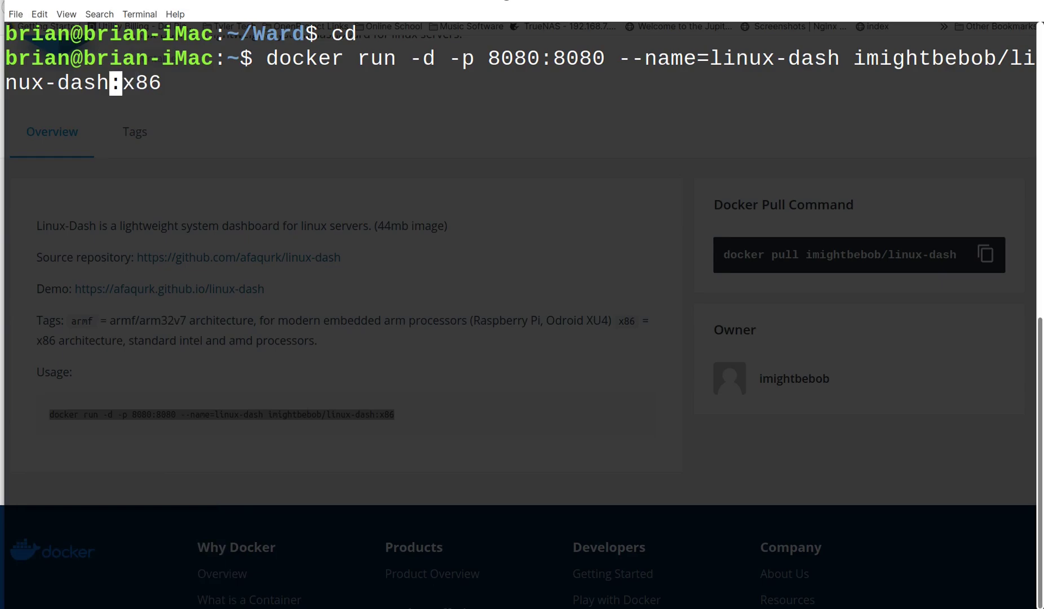
key("Left")
key("Left")
key("Left")
key("Left")
key("Left")
key("Left")
key("Left")
key("Left")
key("Left")
key("Left")
key("Left")
key("Left")
key("Left")
key("Left")
key("Left")
key("Left")
key("Left")
key("Left")
key("Left")
key("Left")
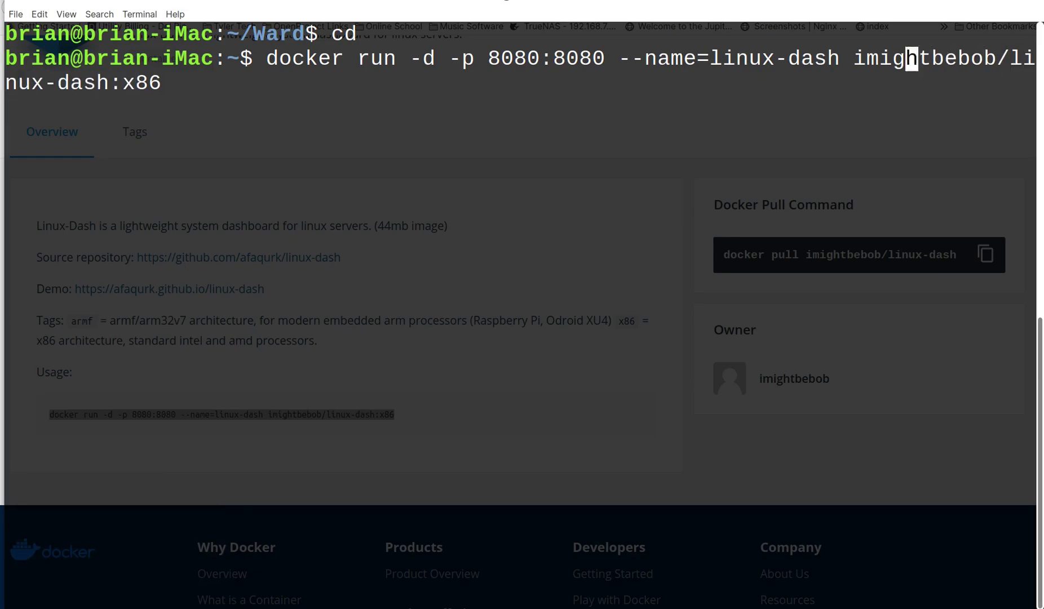
key("Left")
key("Left")
key("Left")
key("Left")
key("Left")
key("Left")
key("Left")
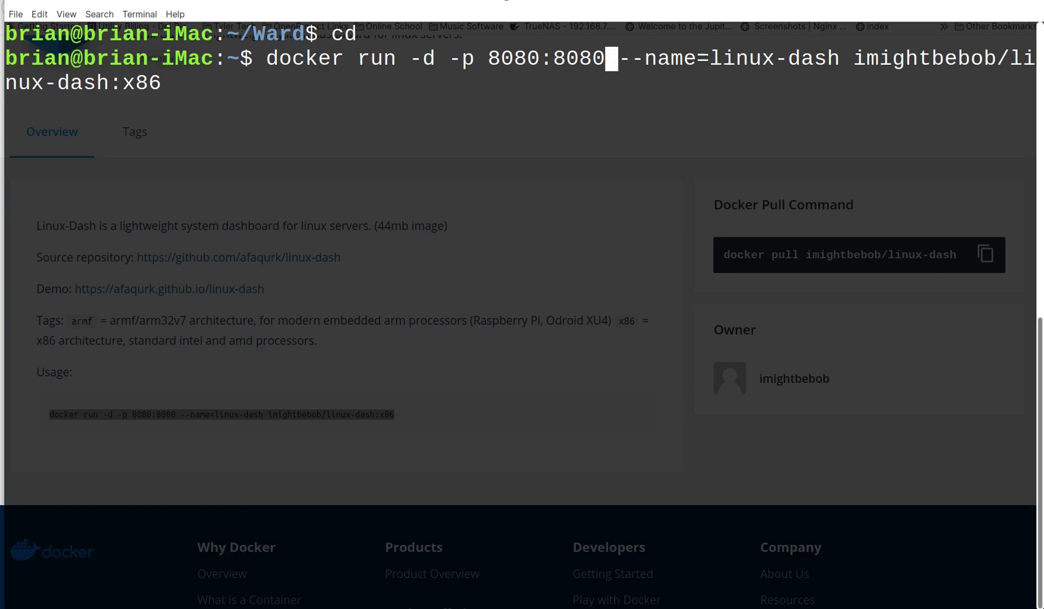
key("Right")
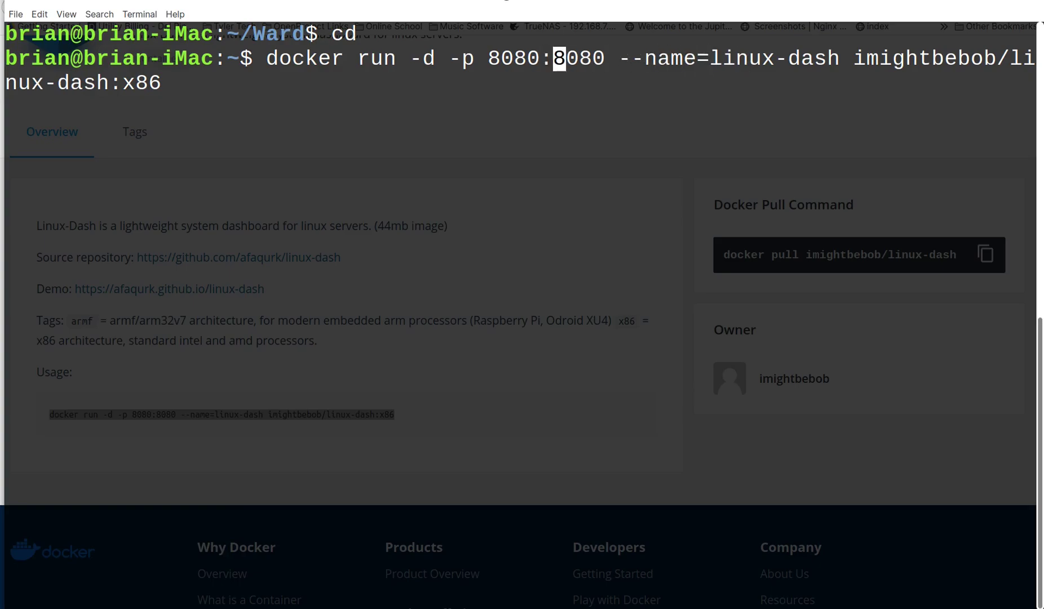
key("Right")
key("Right")
key("Right")
key("Right")
key("Left")
key("Left")
key("Left")
key("Left")
key("Left")
key("Left")
key("Left")
key("Left")
key("Left")
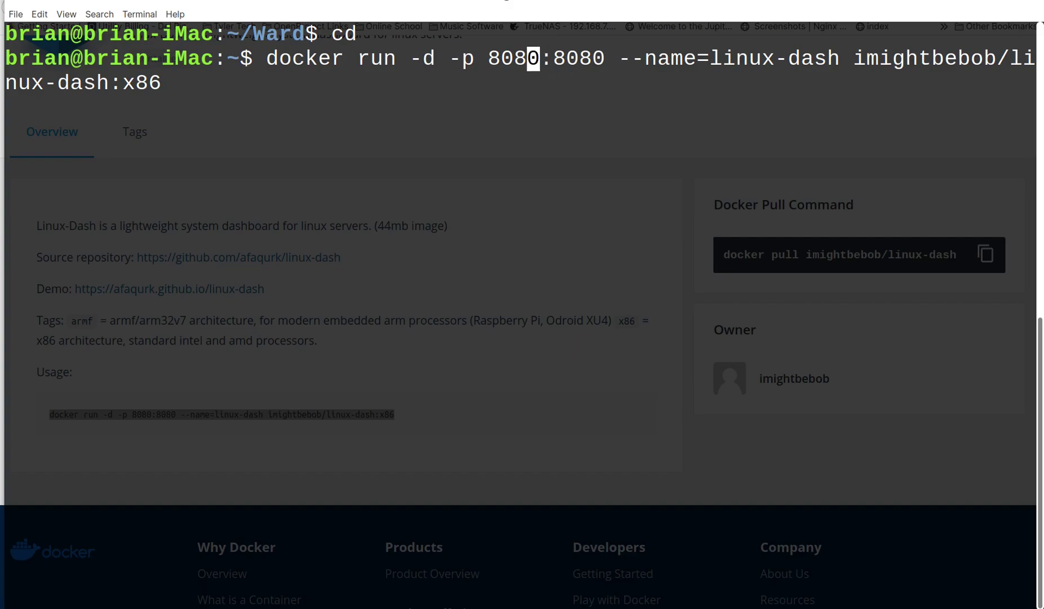
key("Right")
key("Right")
key("Right")
key("Right")
key("Right")
key("Right")
key("Right")
key("Right")
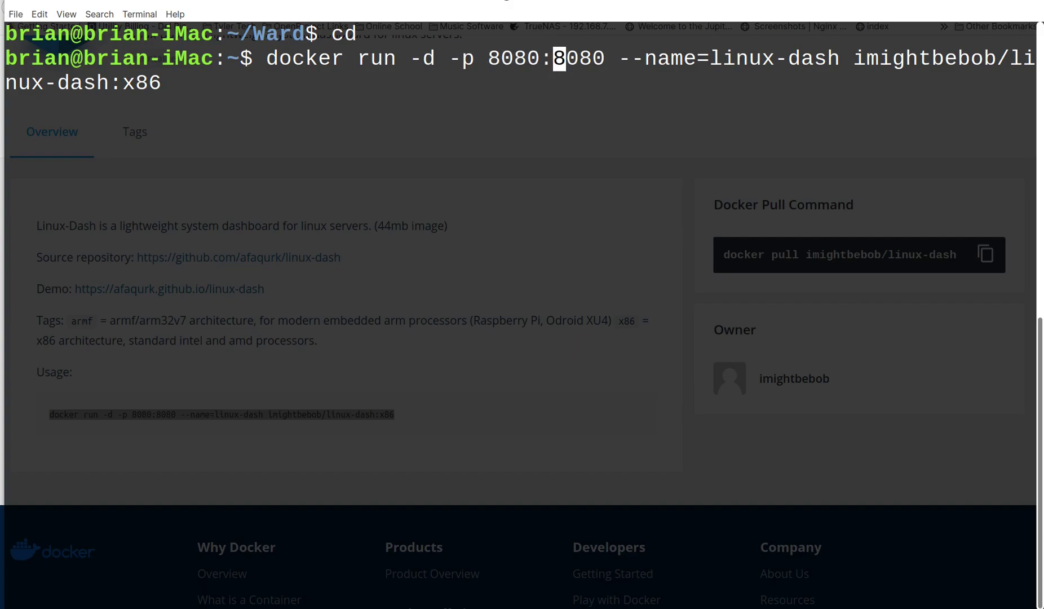
key("Left")
key("Left")
key("Left")
key("Right")
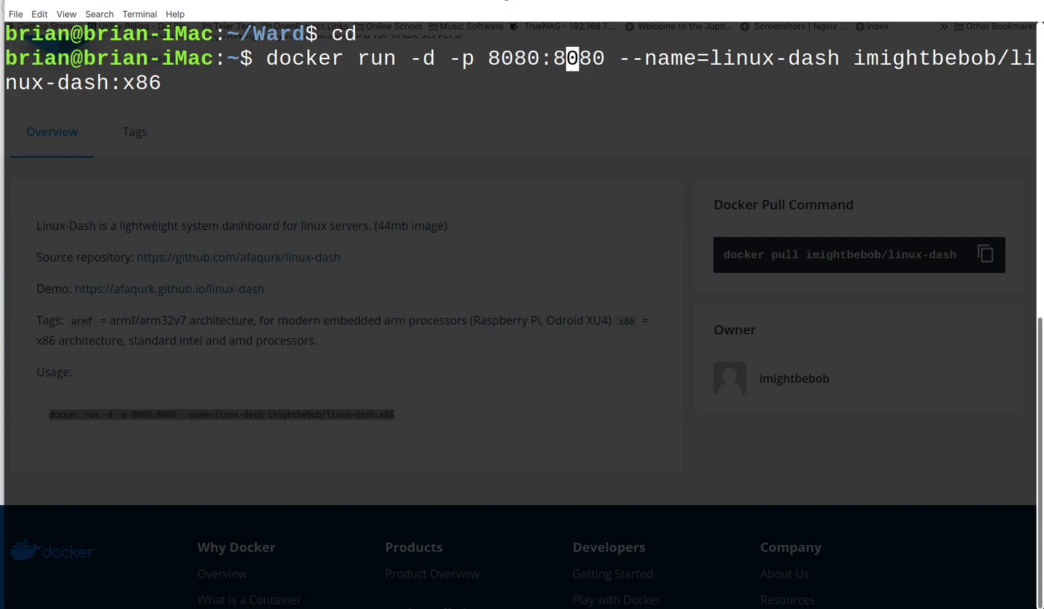
key("Right")
key("Right")
key("Left")
key("Left")
key("Left")
key("Left")
key("Left")
key("Left")
key("Left")
key("Left")
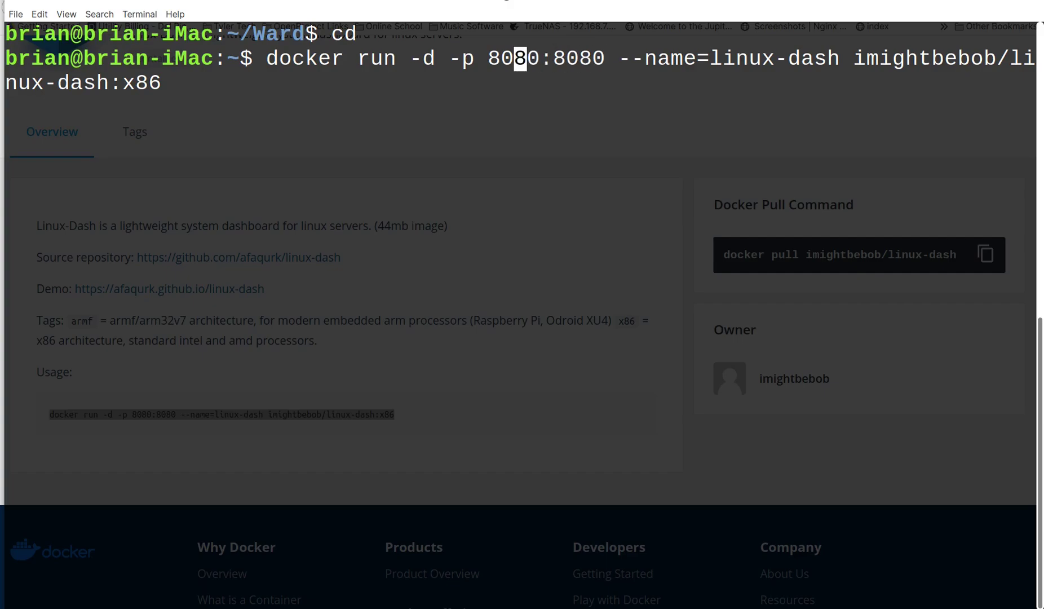
key("Right")
key("Right")
key("Right")
key("Right")
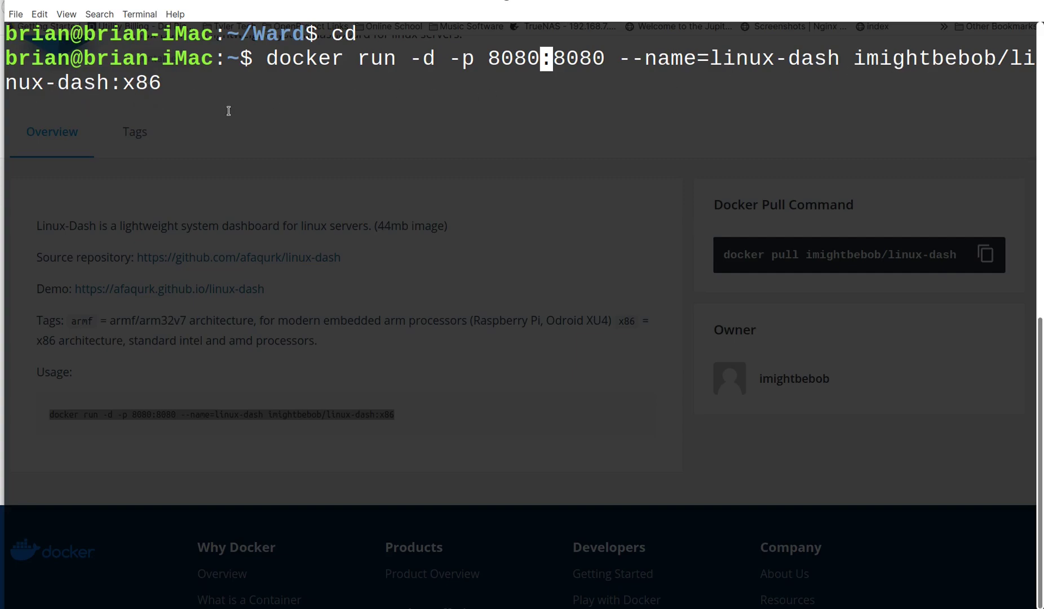
Run the linux-dash container with the prepared command and show its output with docker logs linux-dash
key("Return")
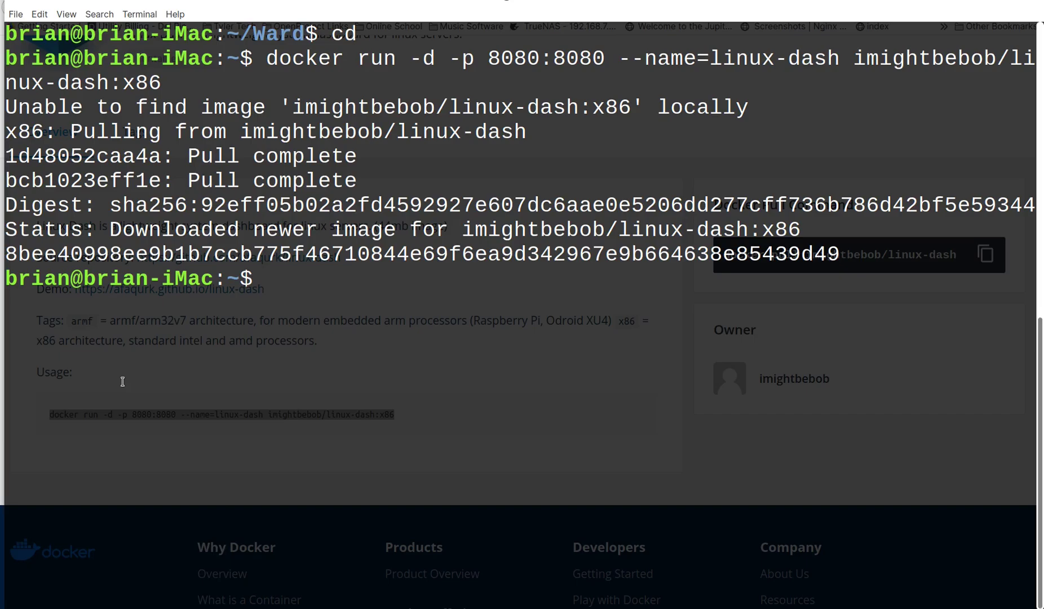
type("docker logs l")
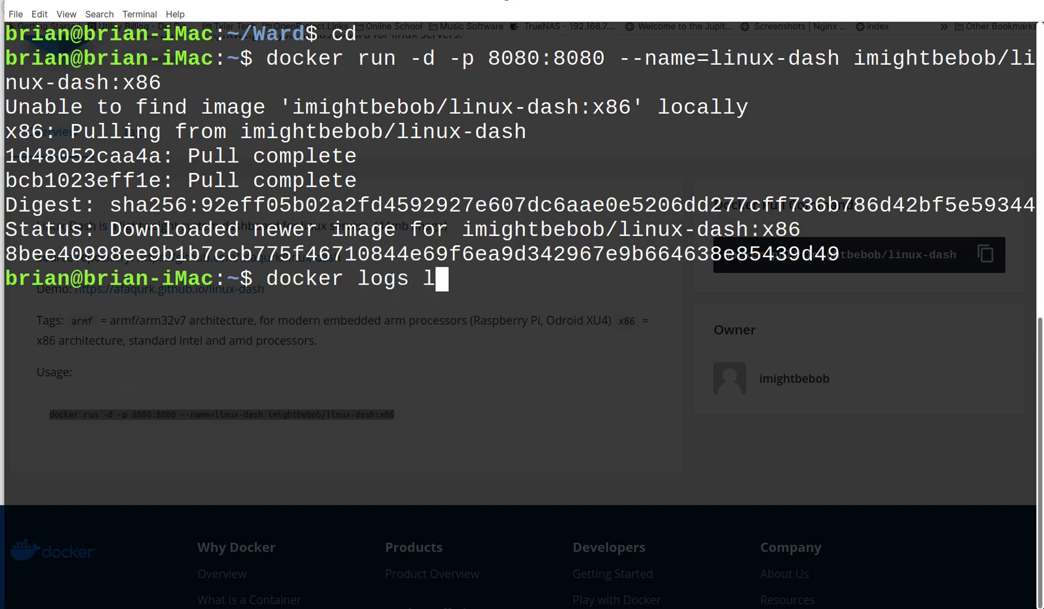
type("inux-dash")
key("Return")
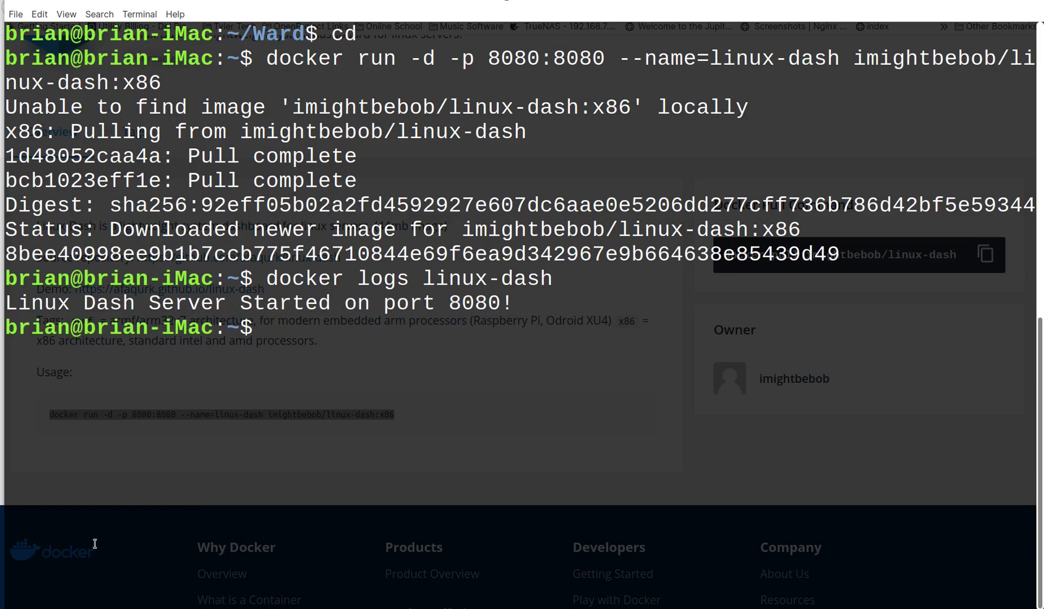
Switch to the browser and open the Ward dashboard at localhost:5000
mouse_move(51, 598)
left_click(114, 516)
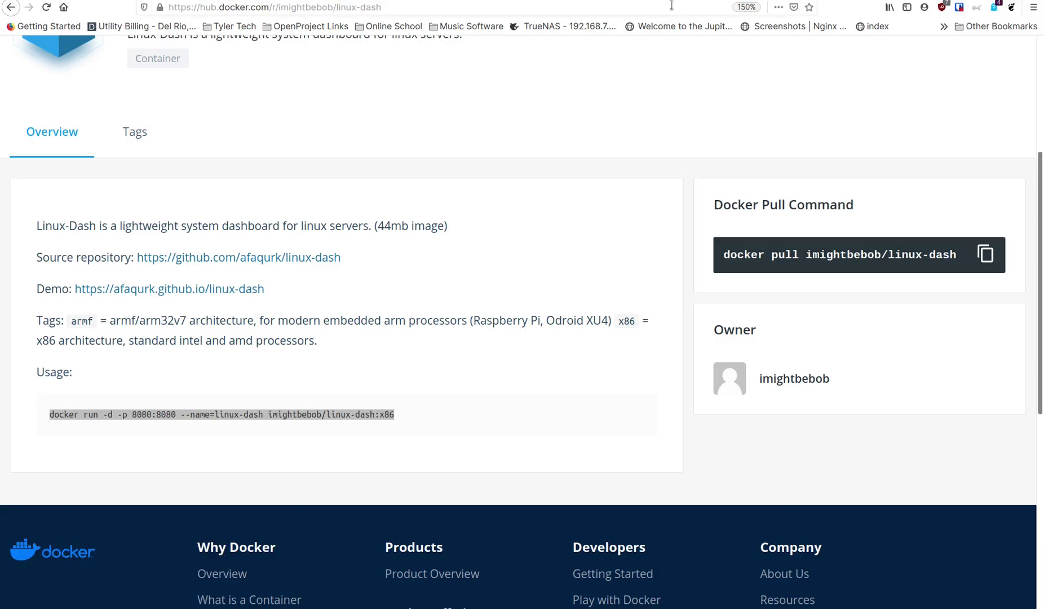
key("ctrl+t")
type("localhost:5000")
key("Return")
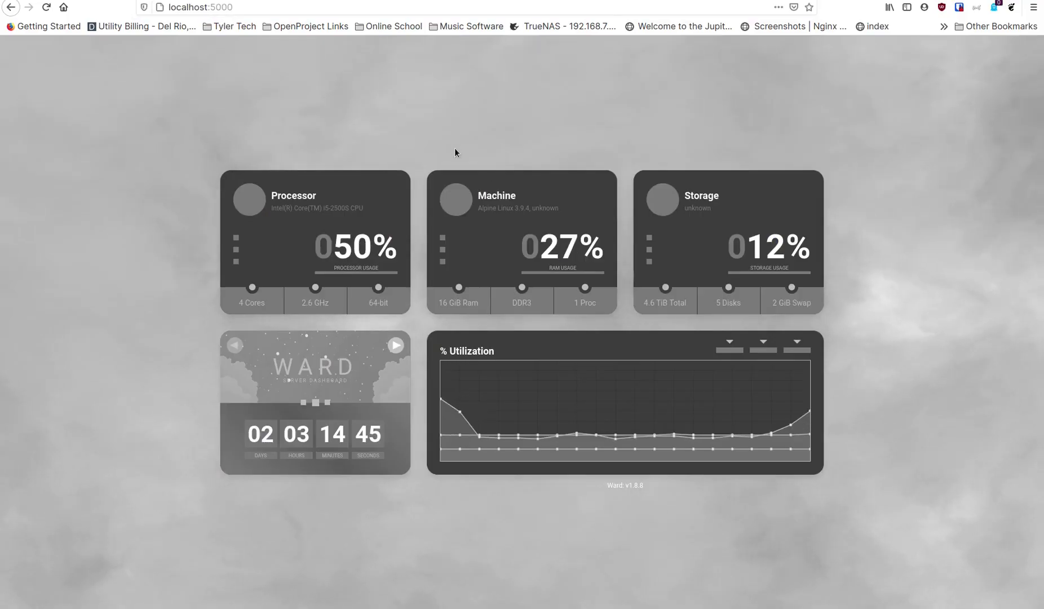
Open the Linux-Dash dashboard at localhost:8080 in a new browser tab
key("ctrl+t")
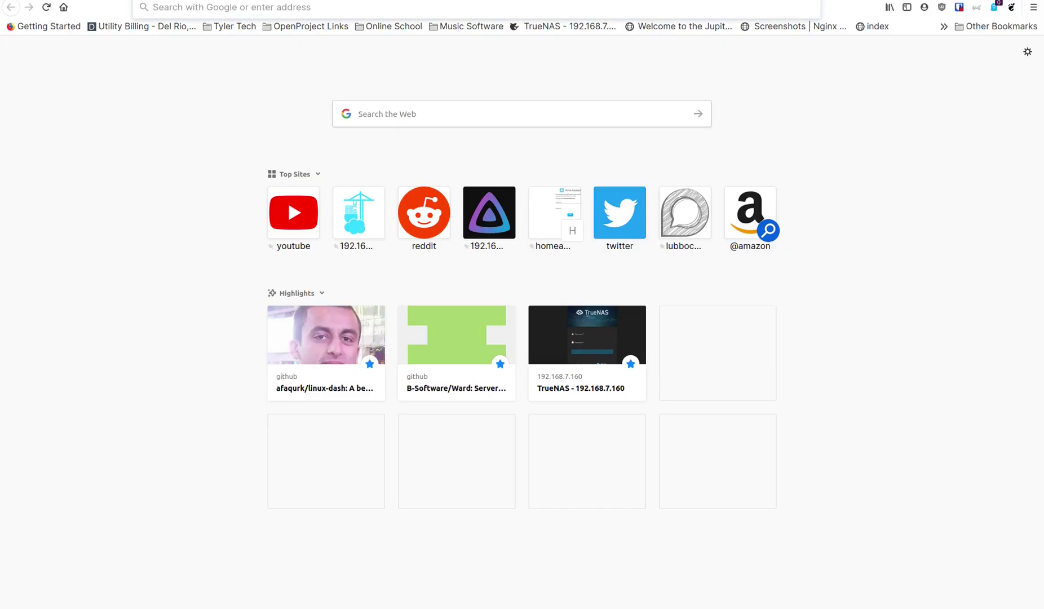
type("localhost")
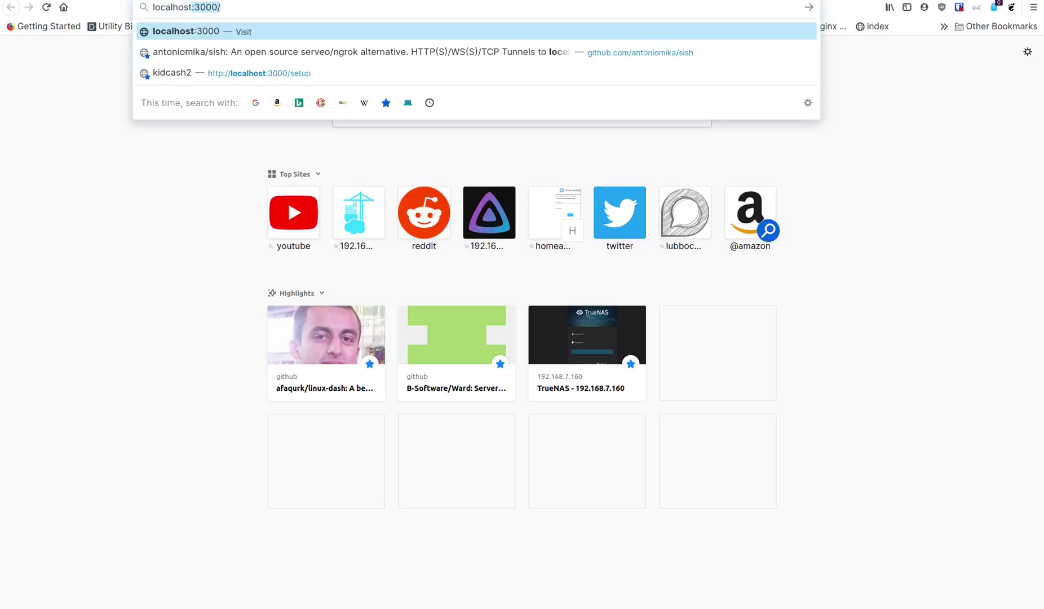
key("BackSpace")
type(":8080")
key("Return")
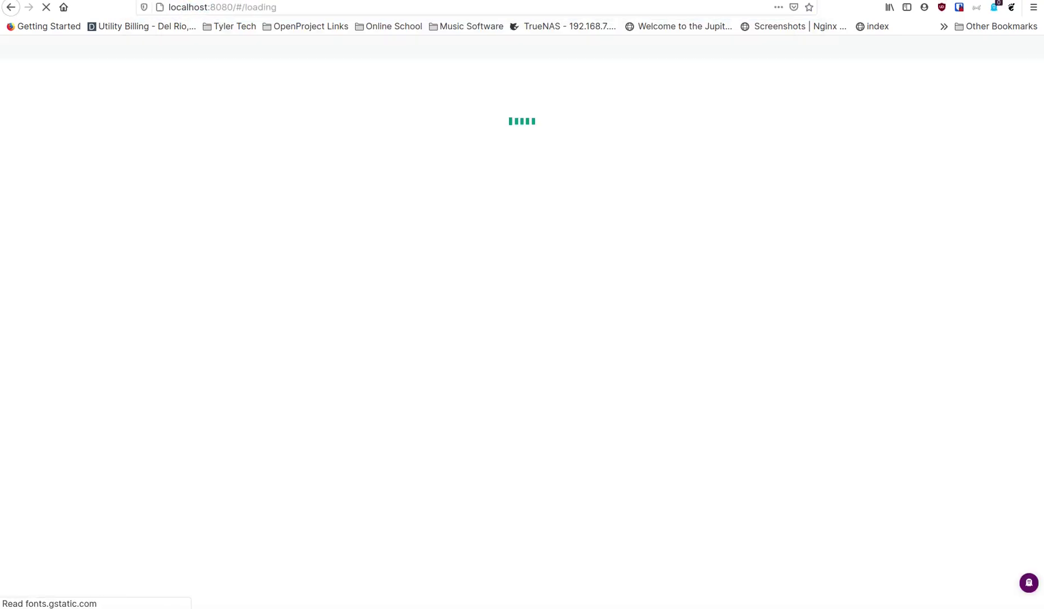